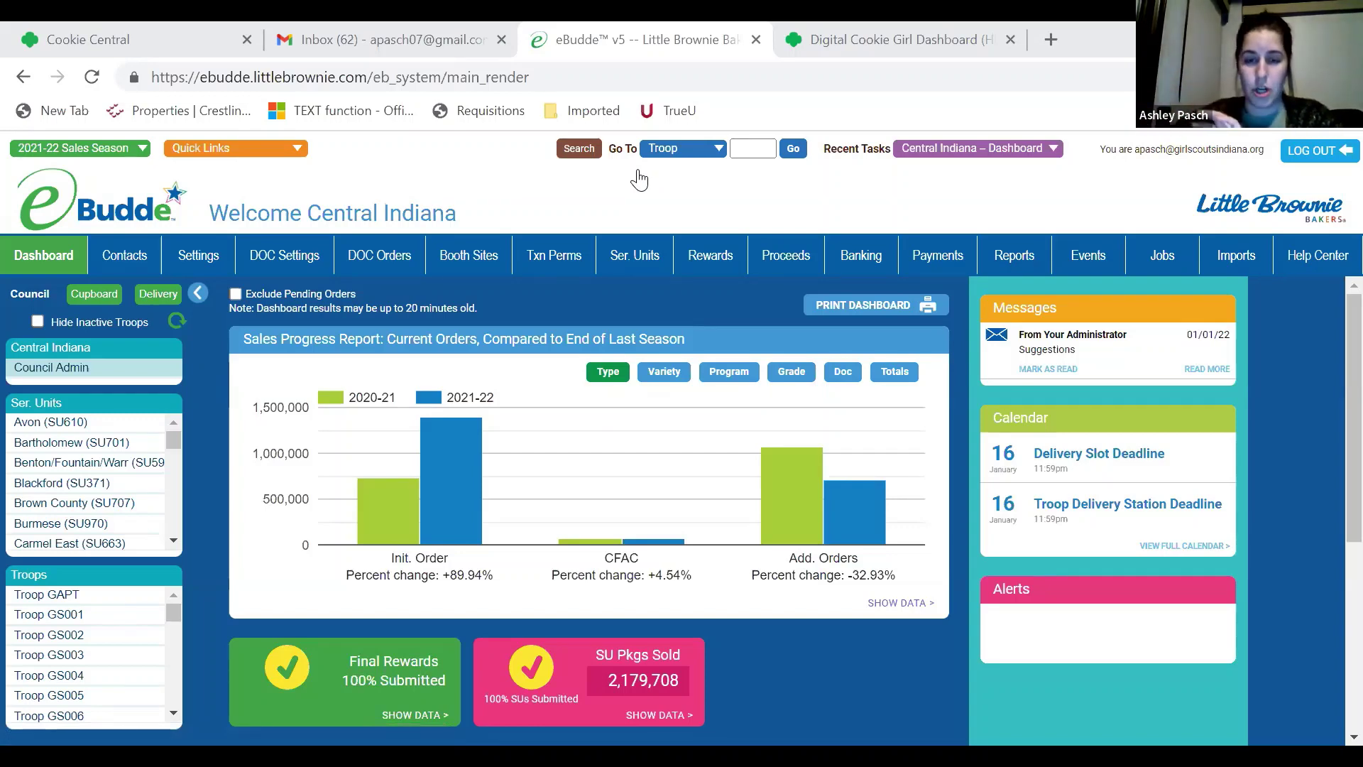
- Go to troop 03682 and open its Girl Orders summary
click(751, 157)
key(Down)
key(Return)
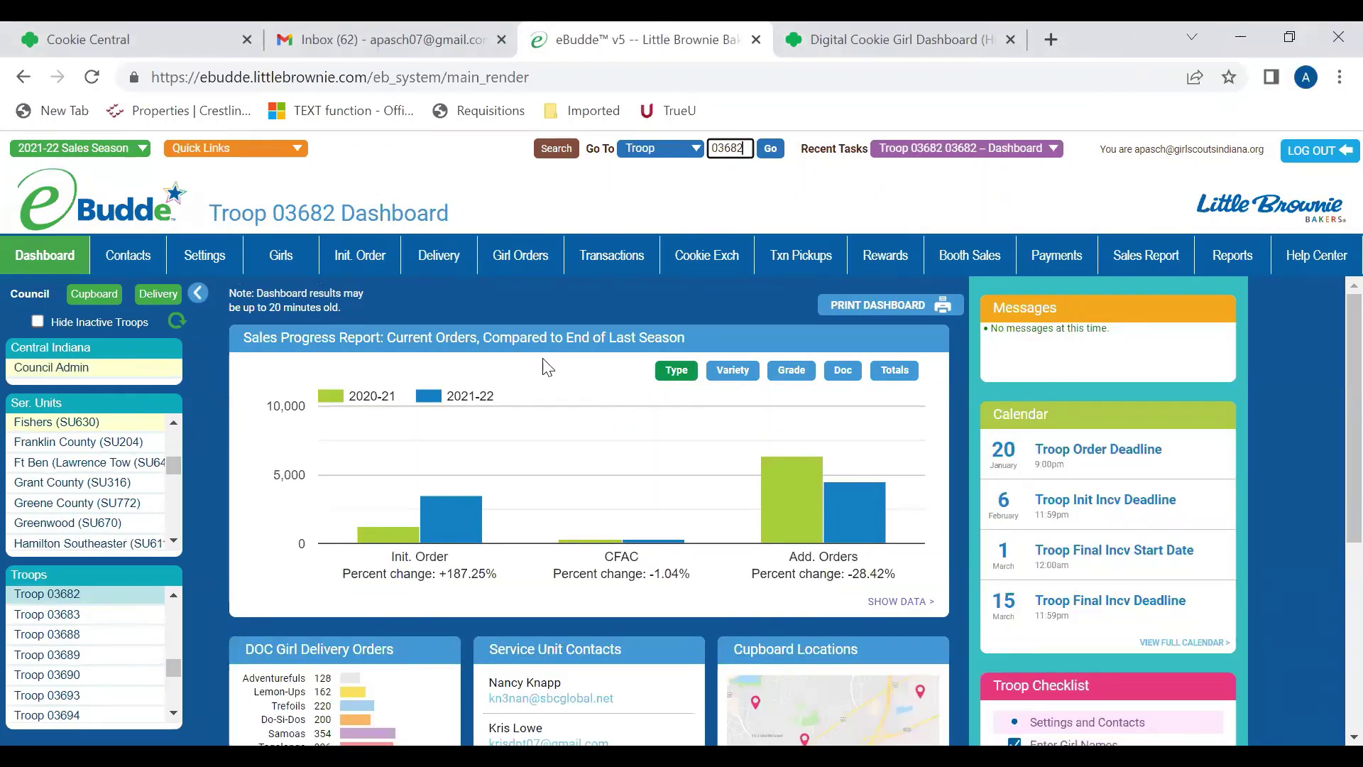
click(529, 264)
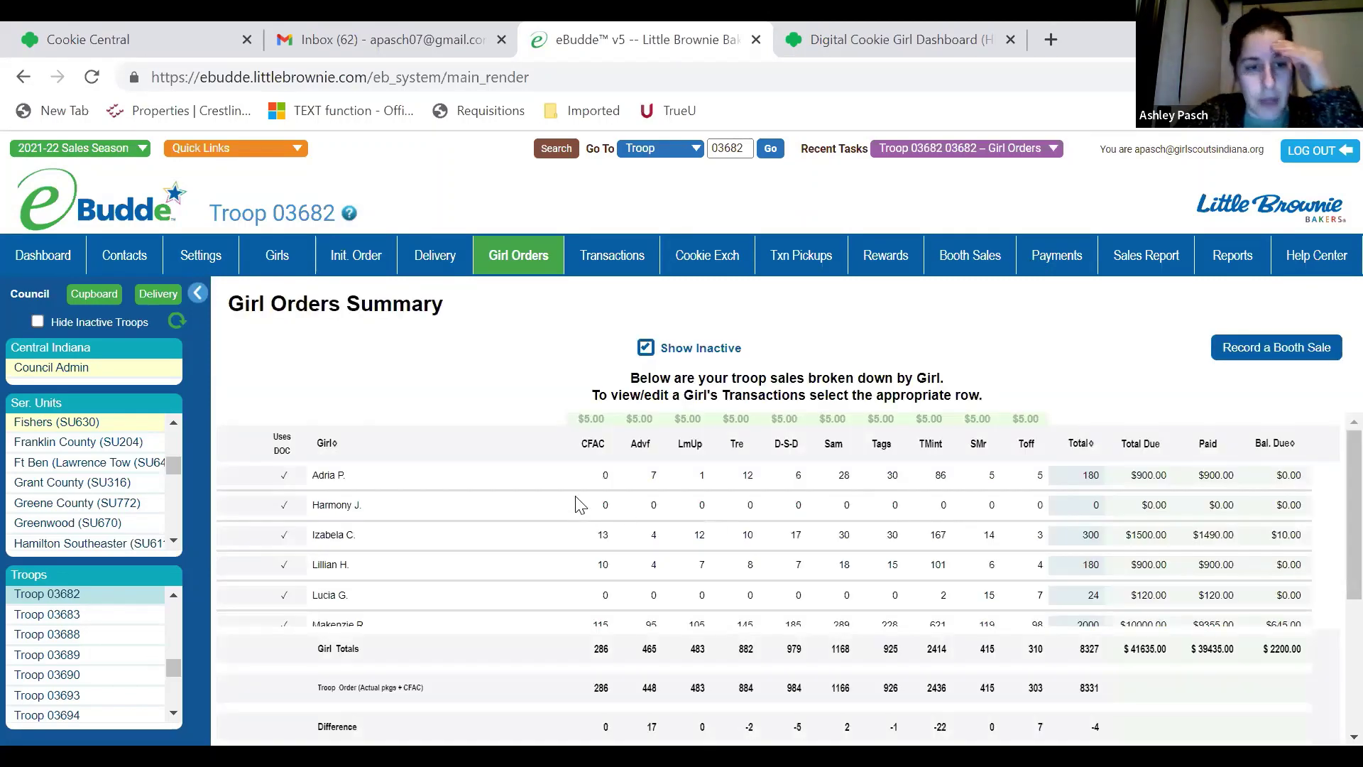
- Open the order list of the girl with 2000 total packages
scroll(315, 517, down, 1)
scroll(314, 517, down, 1)
click(339, 519)
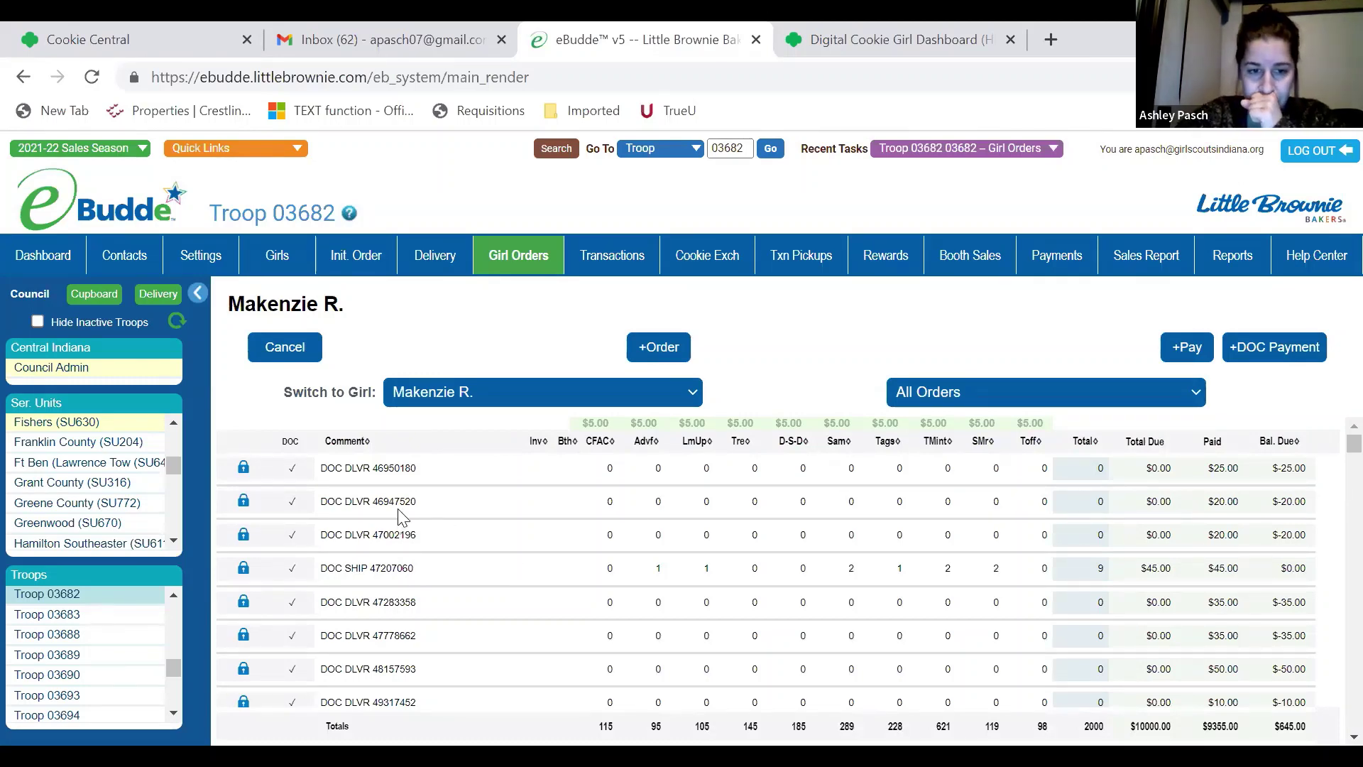
- Open the girl's first DOC DLVR order, review its packages per product and its financials, and return to her order list
drag(320, 468, 1251, 472)
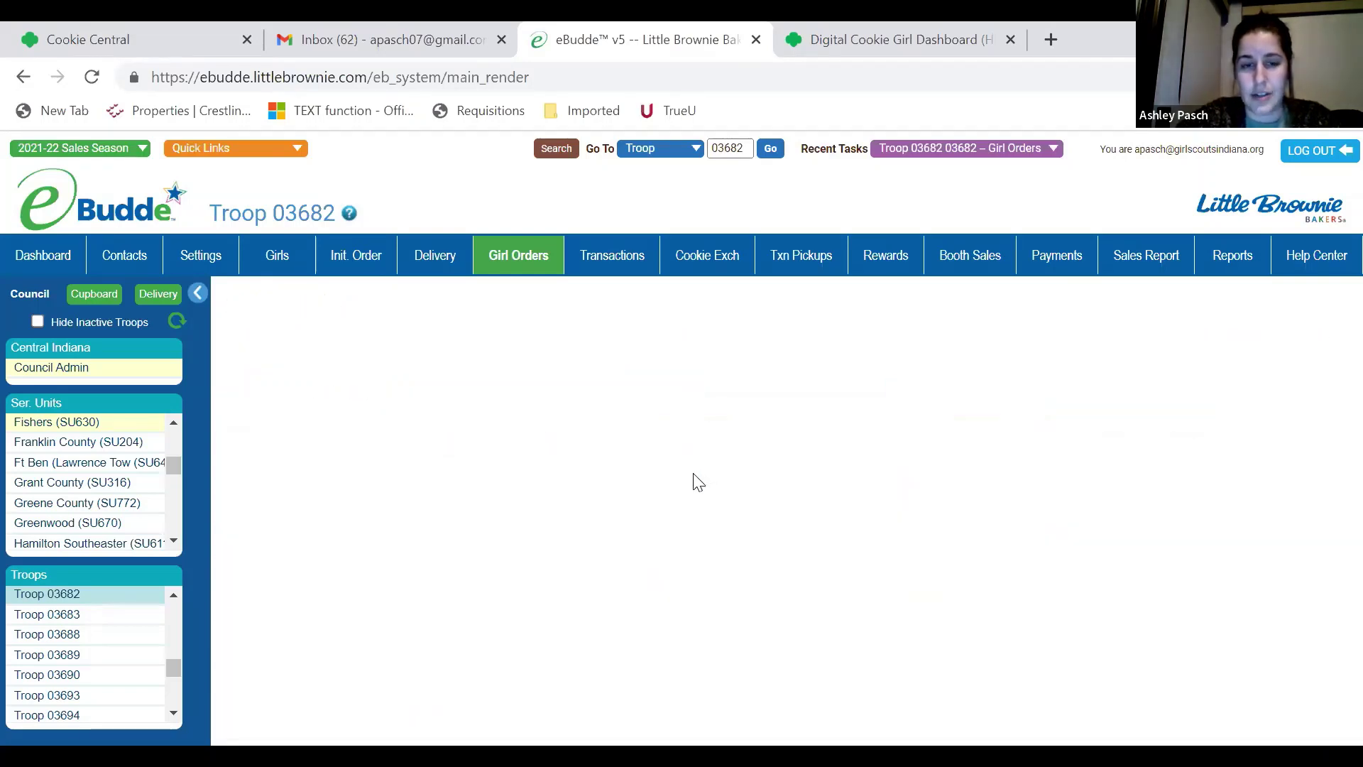
scroll(806, 371, down, 3)
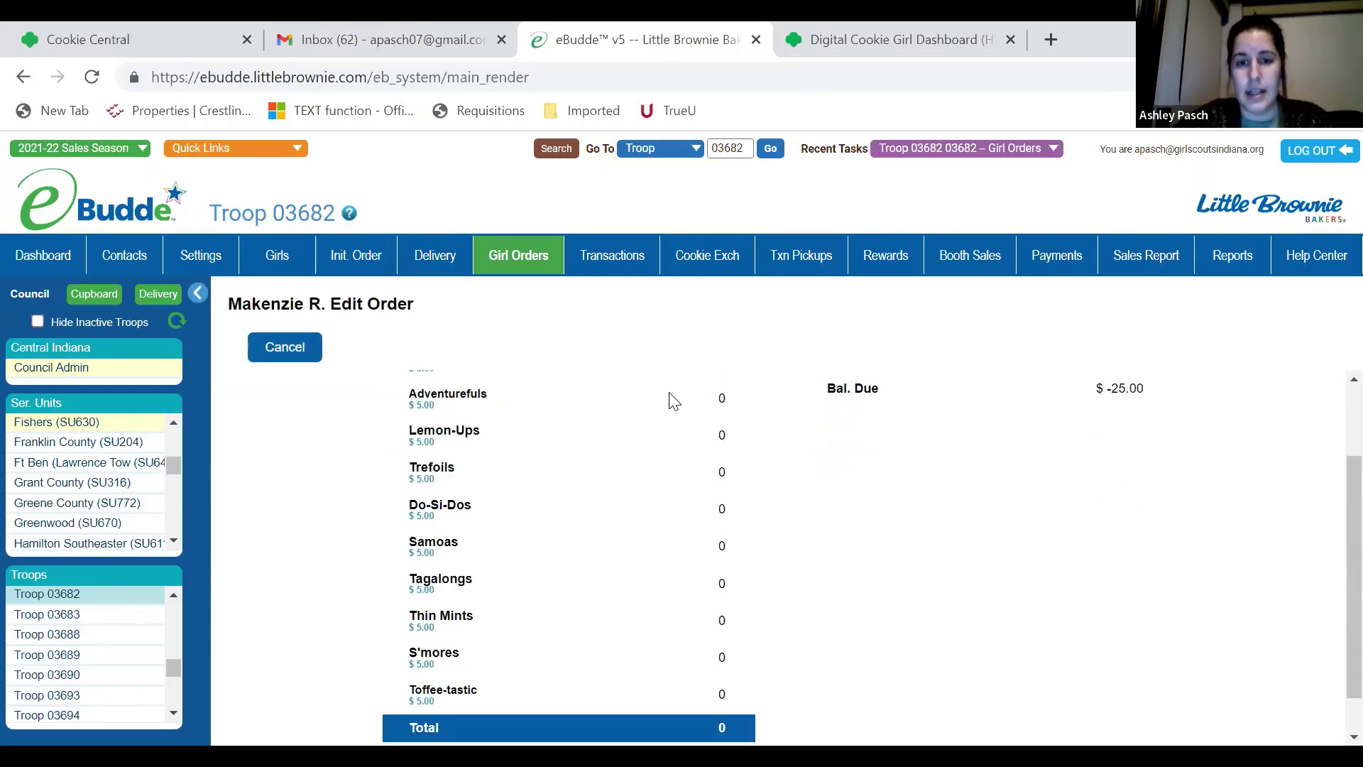
scroll(674, 441, down, 1)
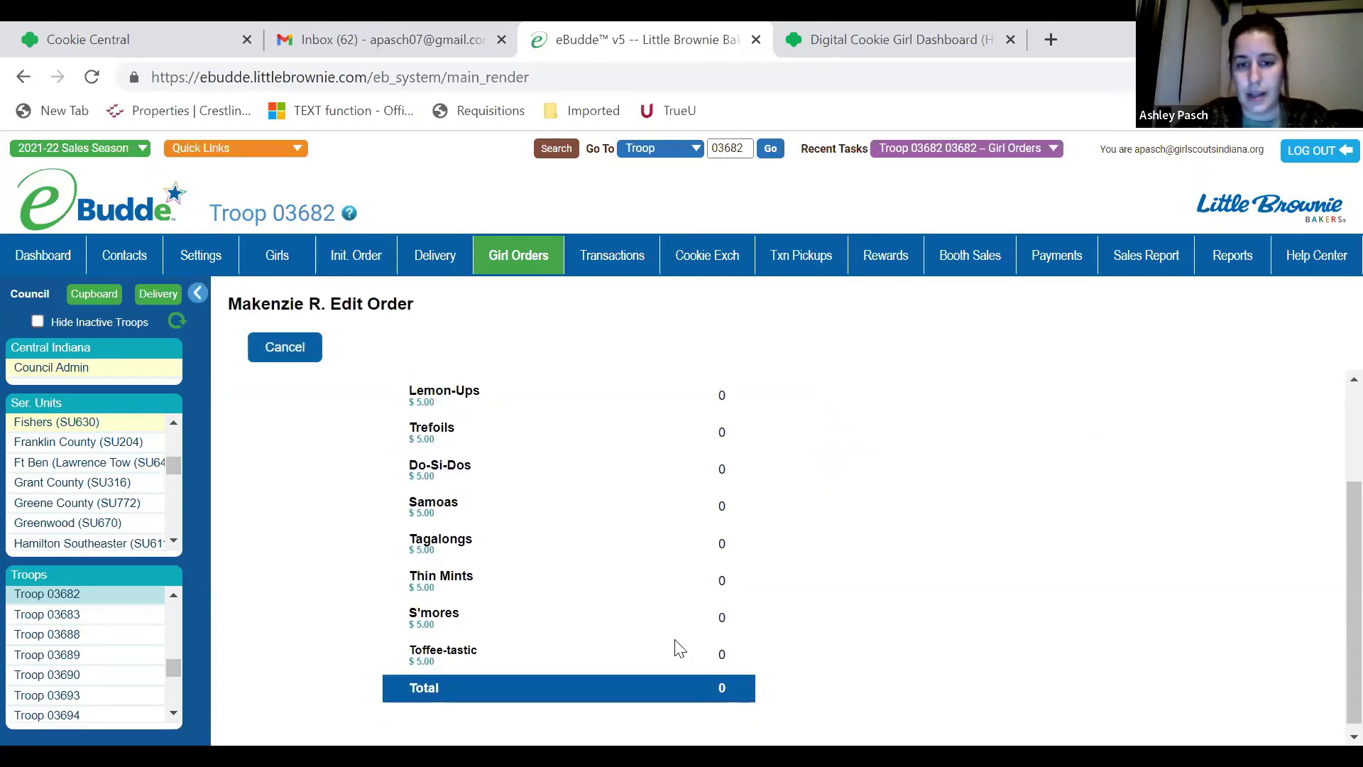
scroll(675, 646, up, 3)
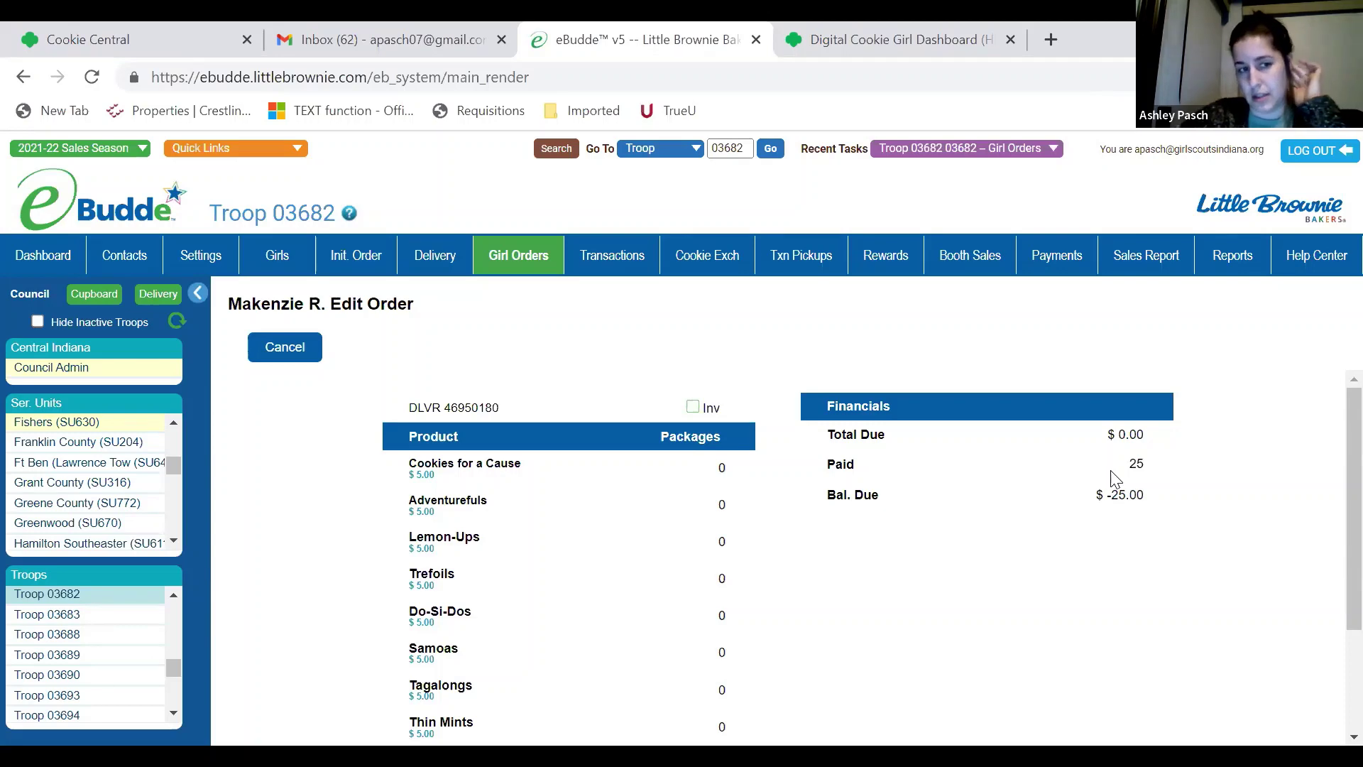
click(286, 361)
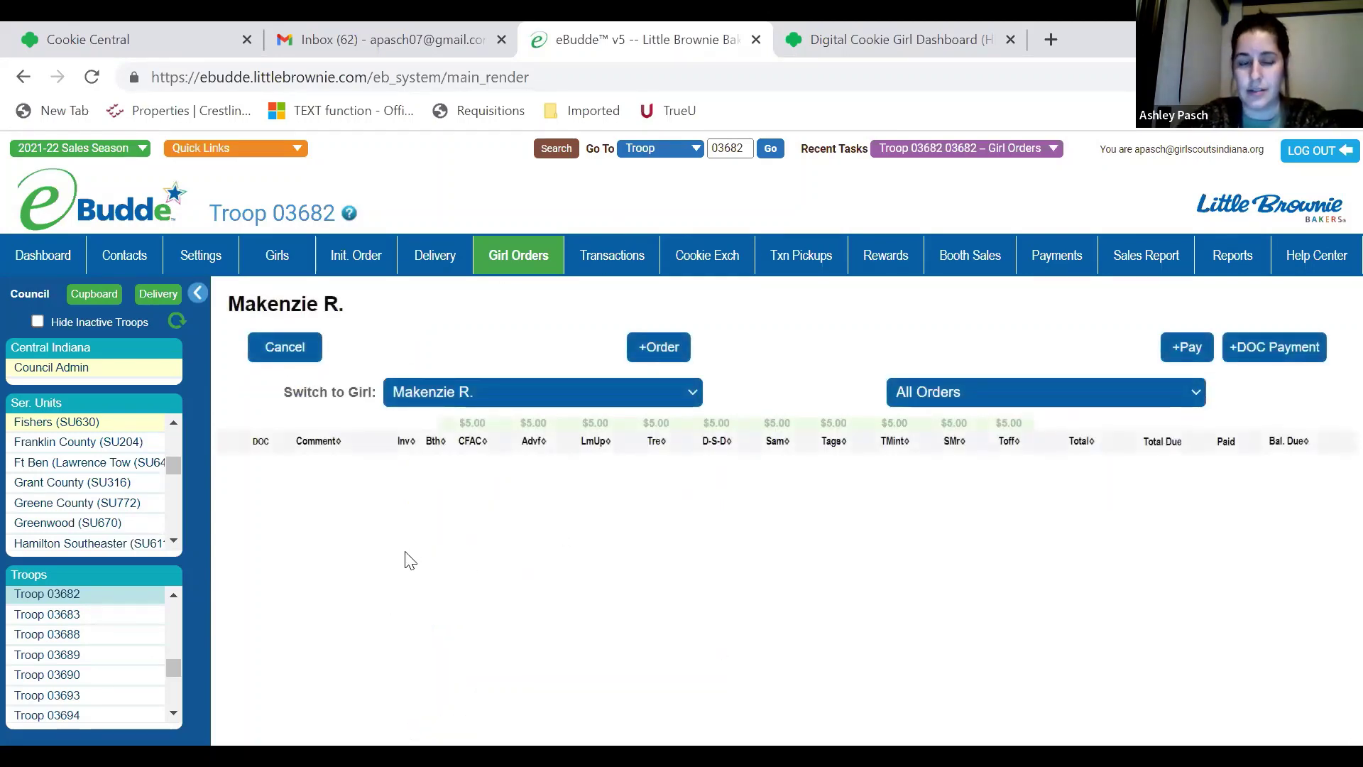
- Review the girl's DOC INHAND, DOC DLVR, DOC SHIP, DOC DON and booth entries in her order list
scroll(406, 567, down, 5)
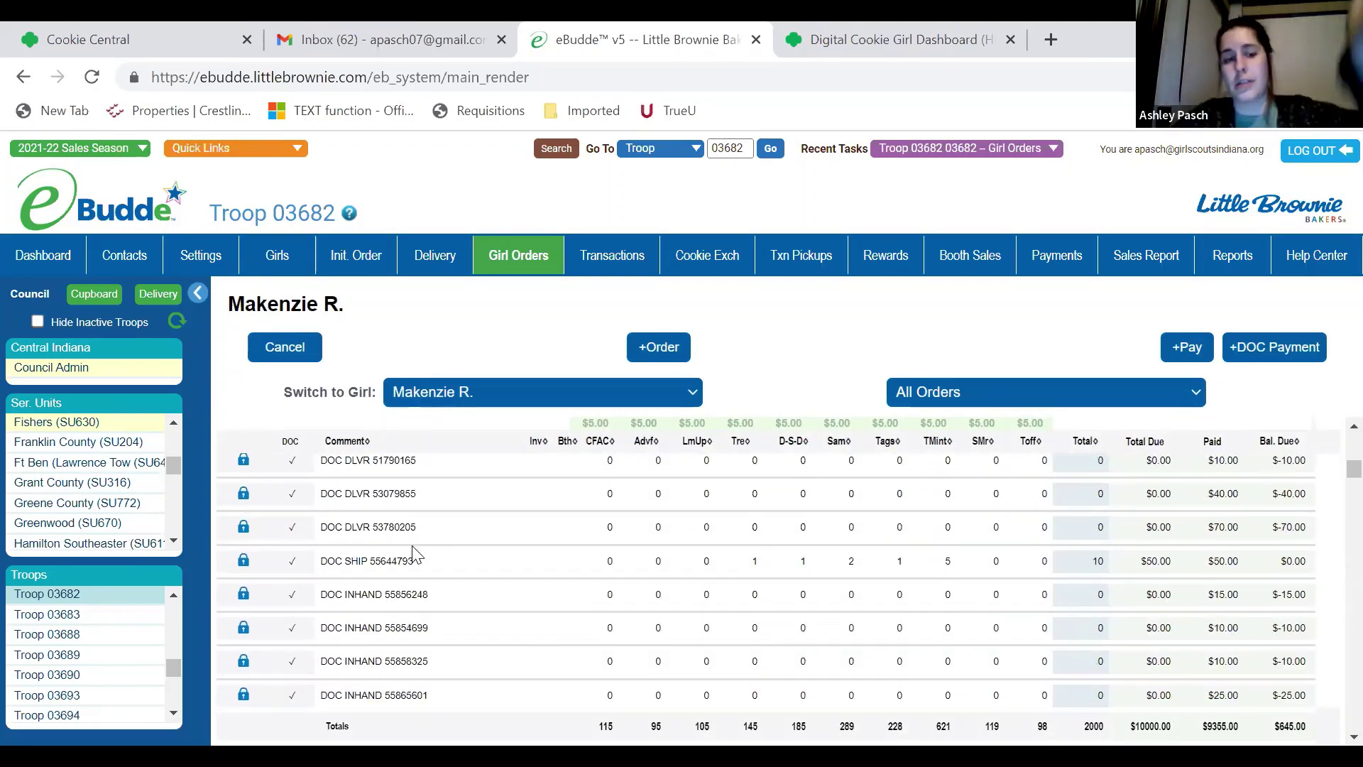
scroll(418, 552, down, 10)
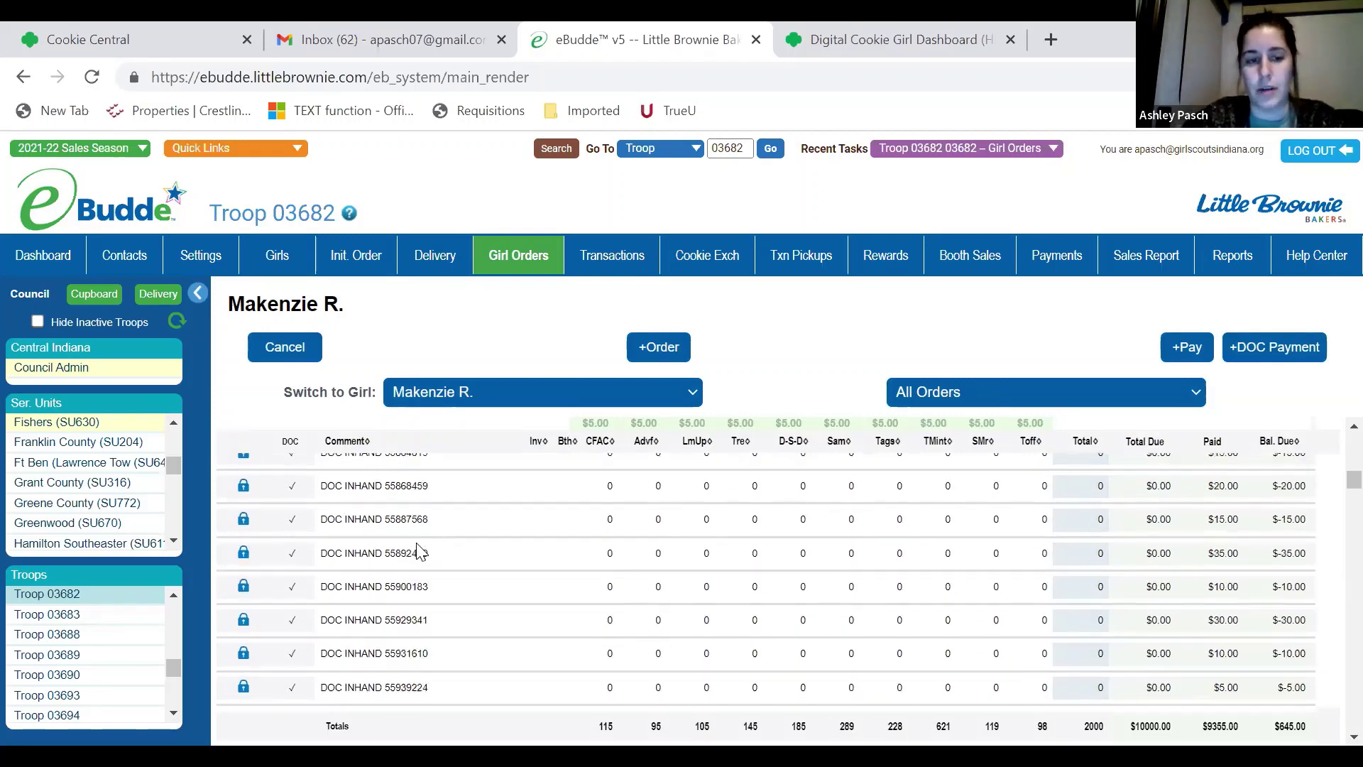
scroll(405, 548, up, 3)
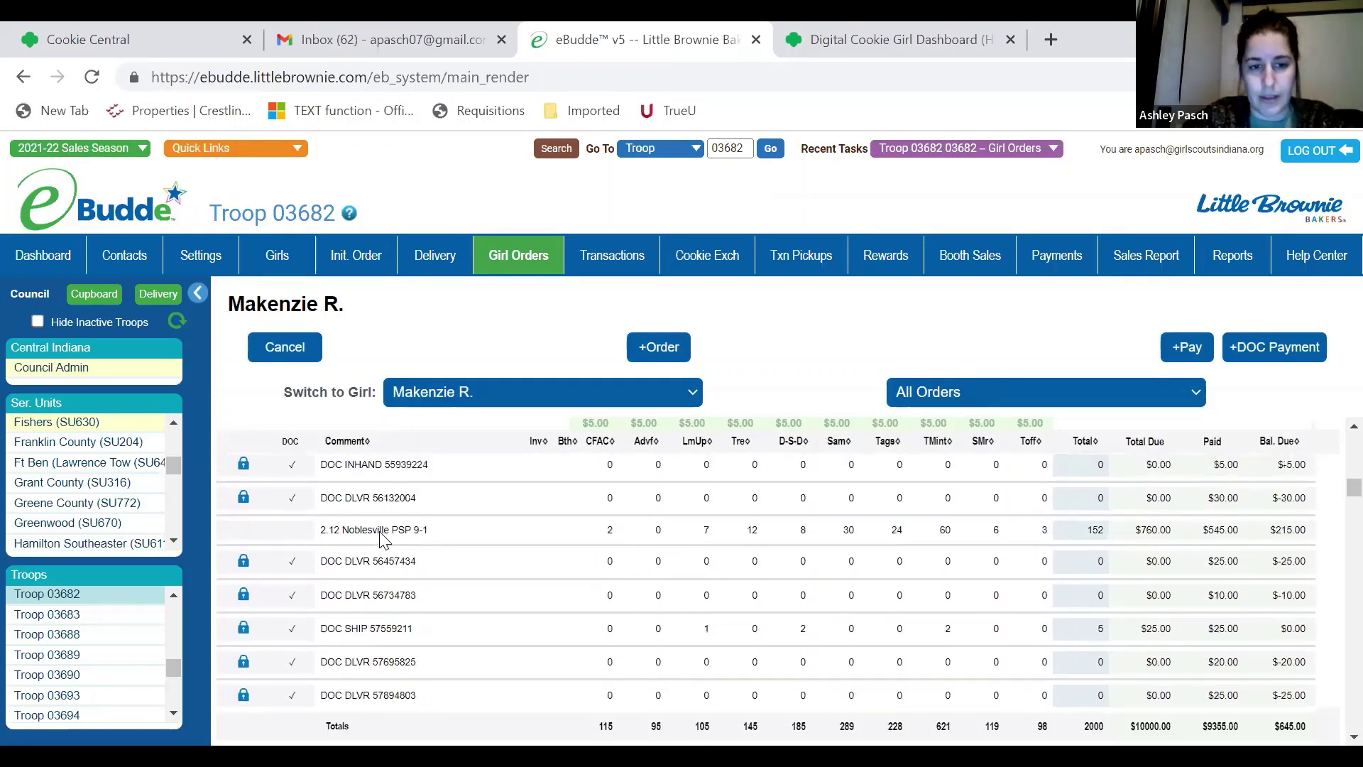
scroll(381, 539, down, 3)
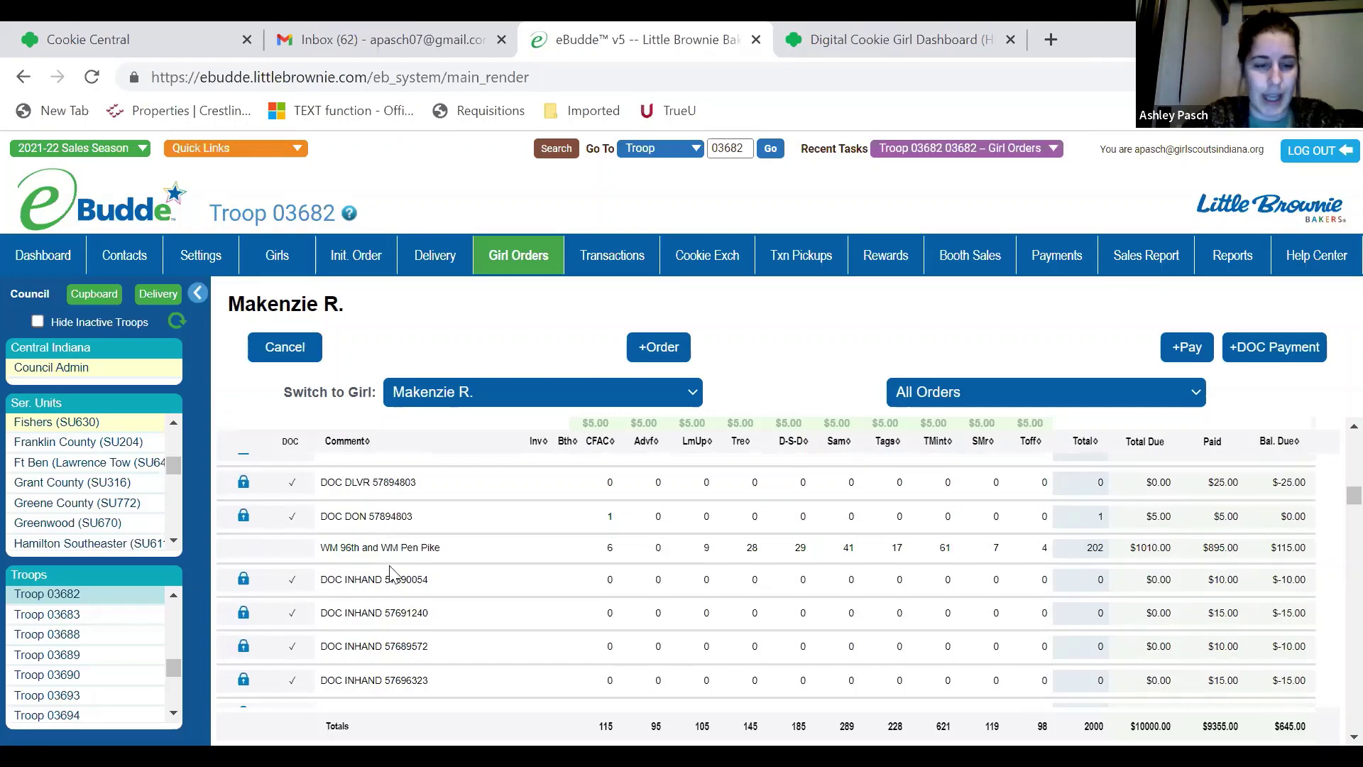
scroll(394, 571, down, 5)
scroll(394, 568, up, 5)
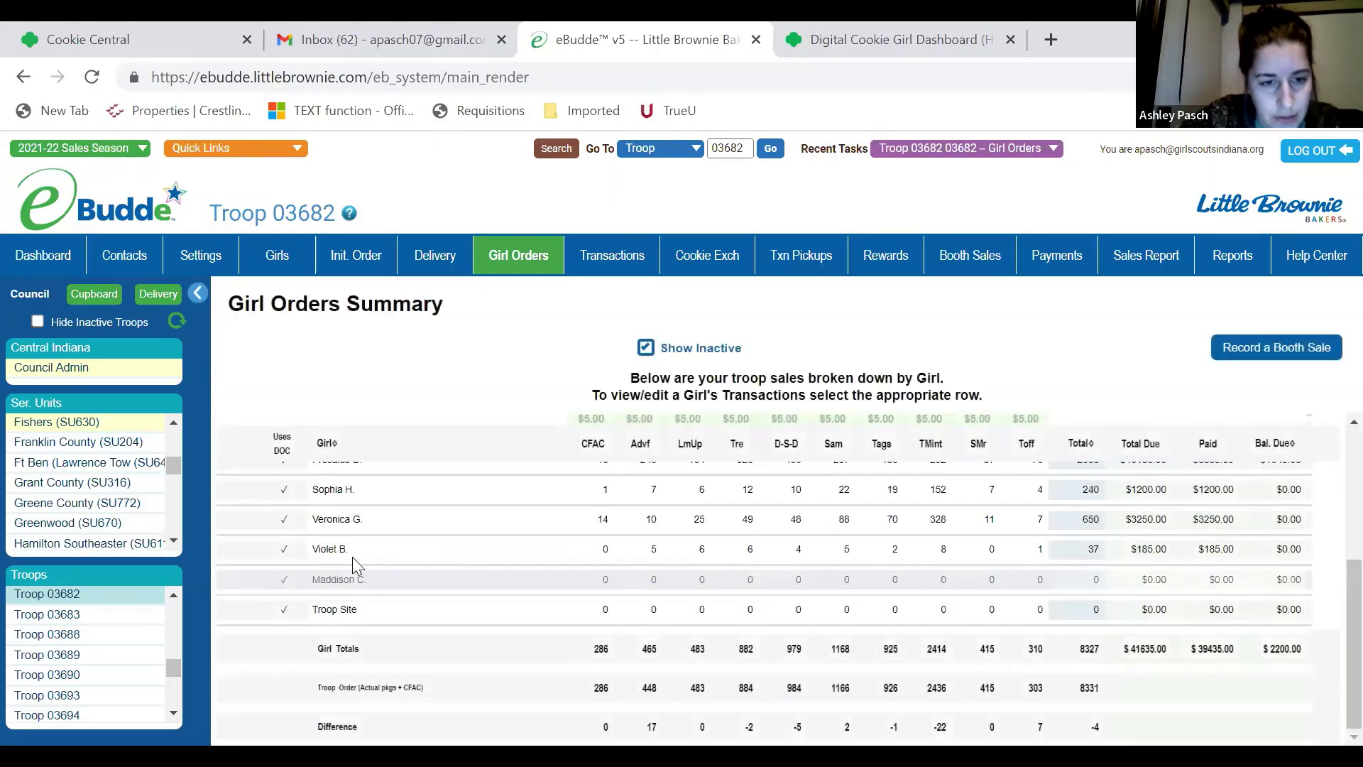
- Open the order list of the girl with 650 total packages and review her totals, payments and balances through the last entry
click(361, 518)
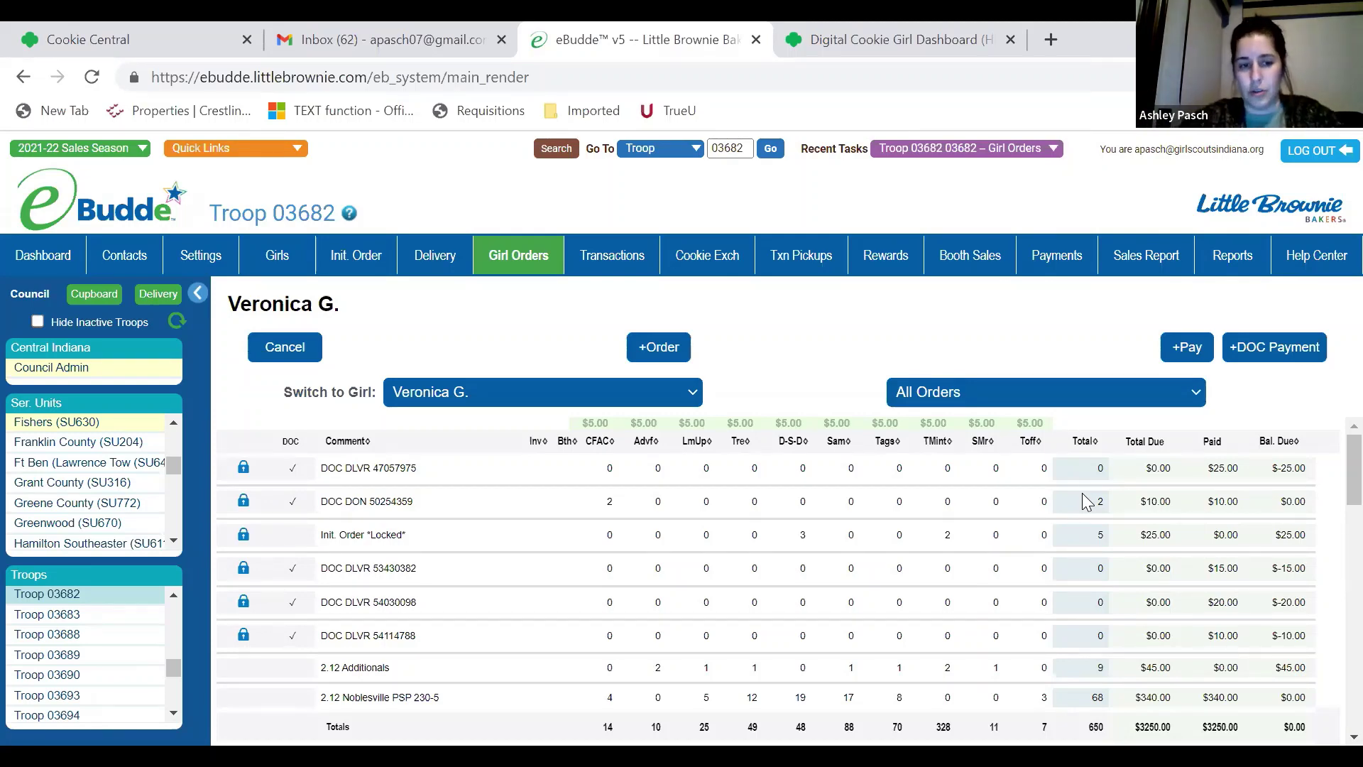
scroll(602, 585, down, 5)
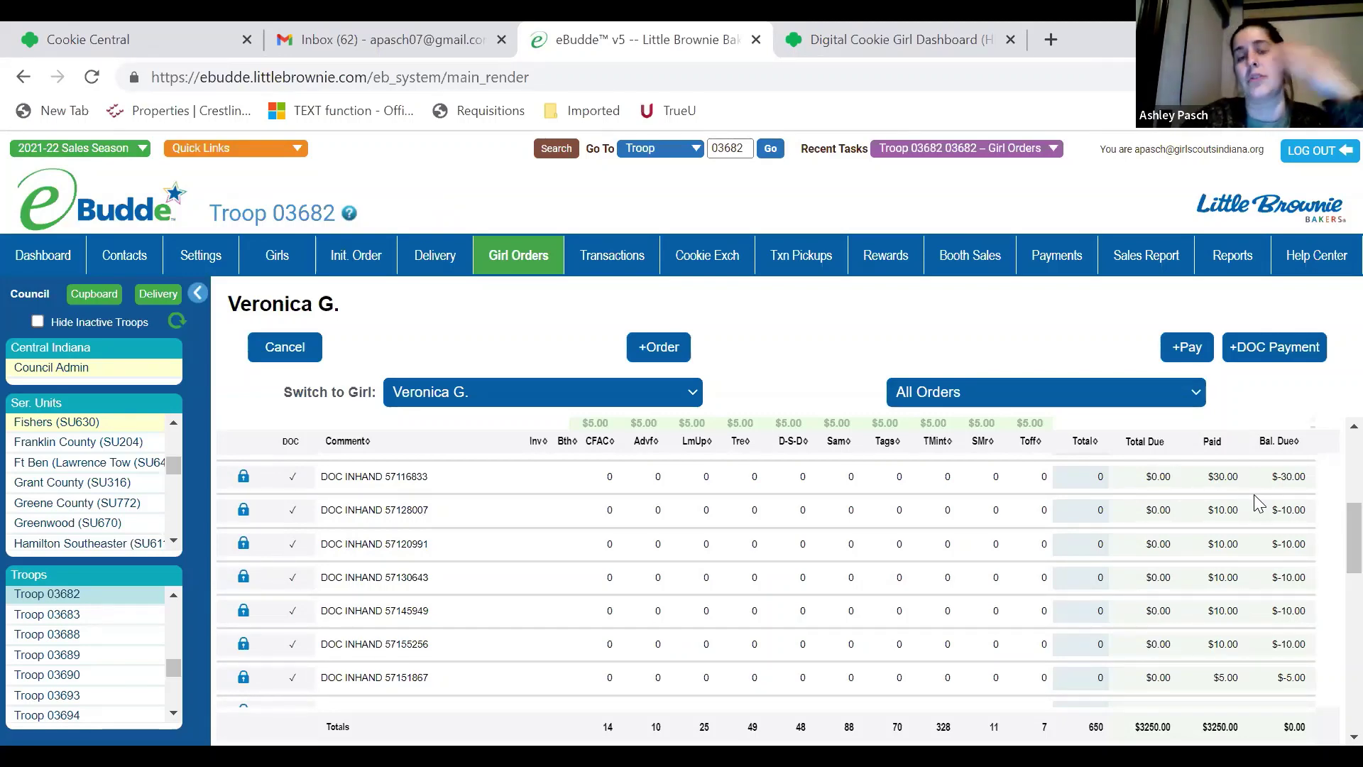
scroll(1169, 467, down, 3)
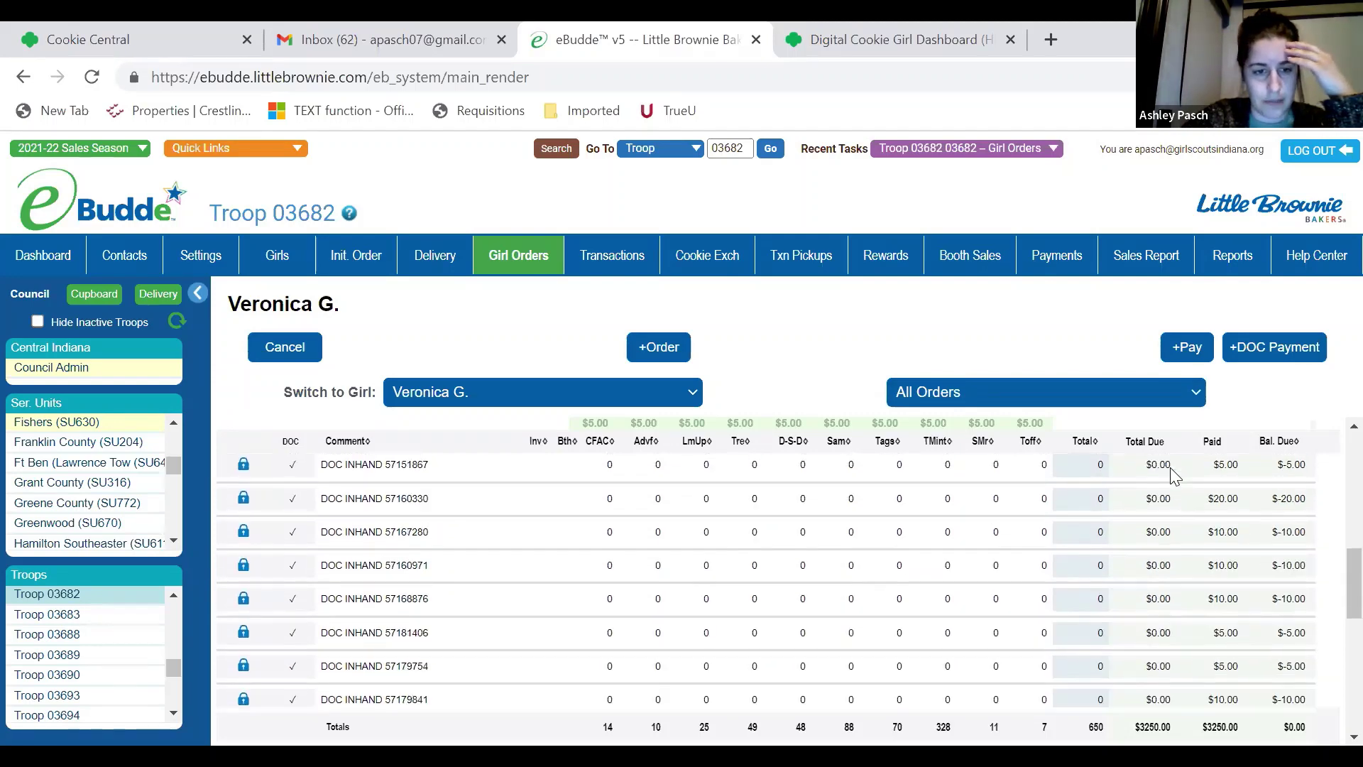
scroll(1170, 467, down, 5)
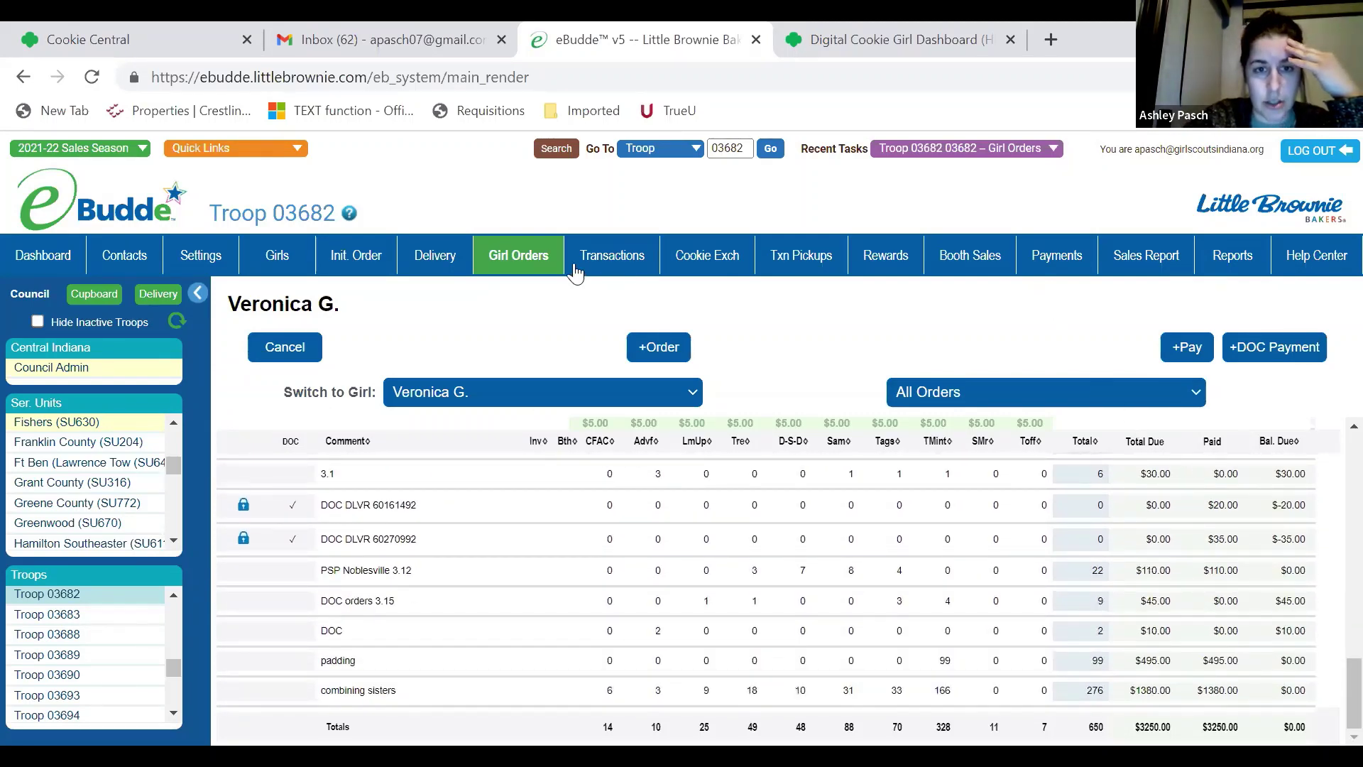
- Return to the Girl Orders summary, open the Troop Site orders and open the "1 Shipped Order" entry
click(547, 270)
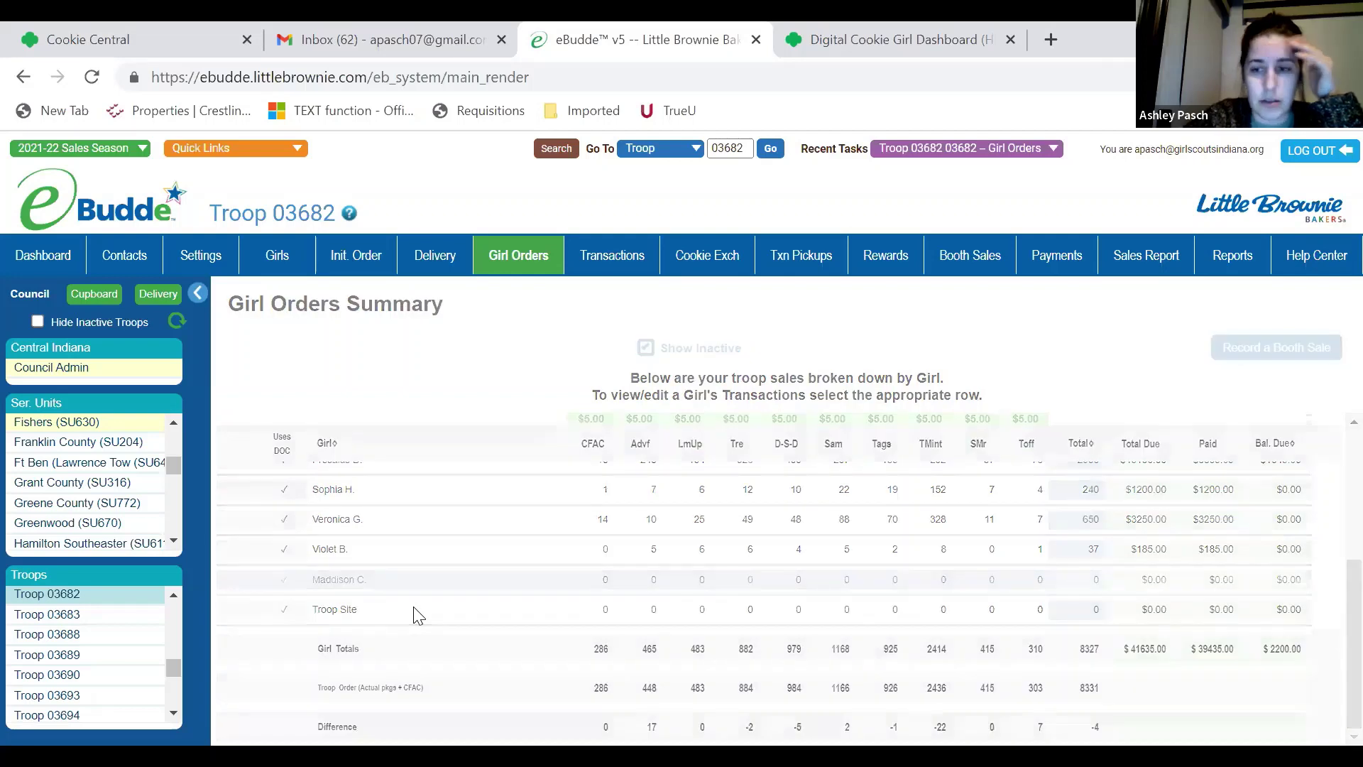
click(415, 609)
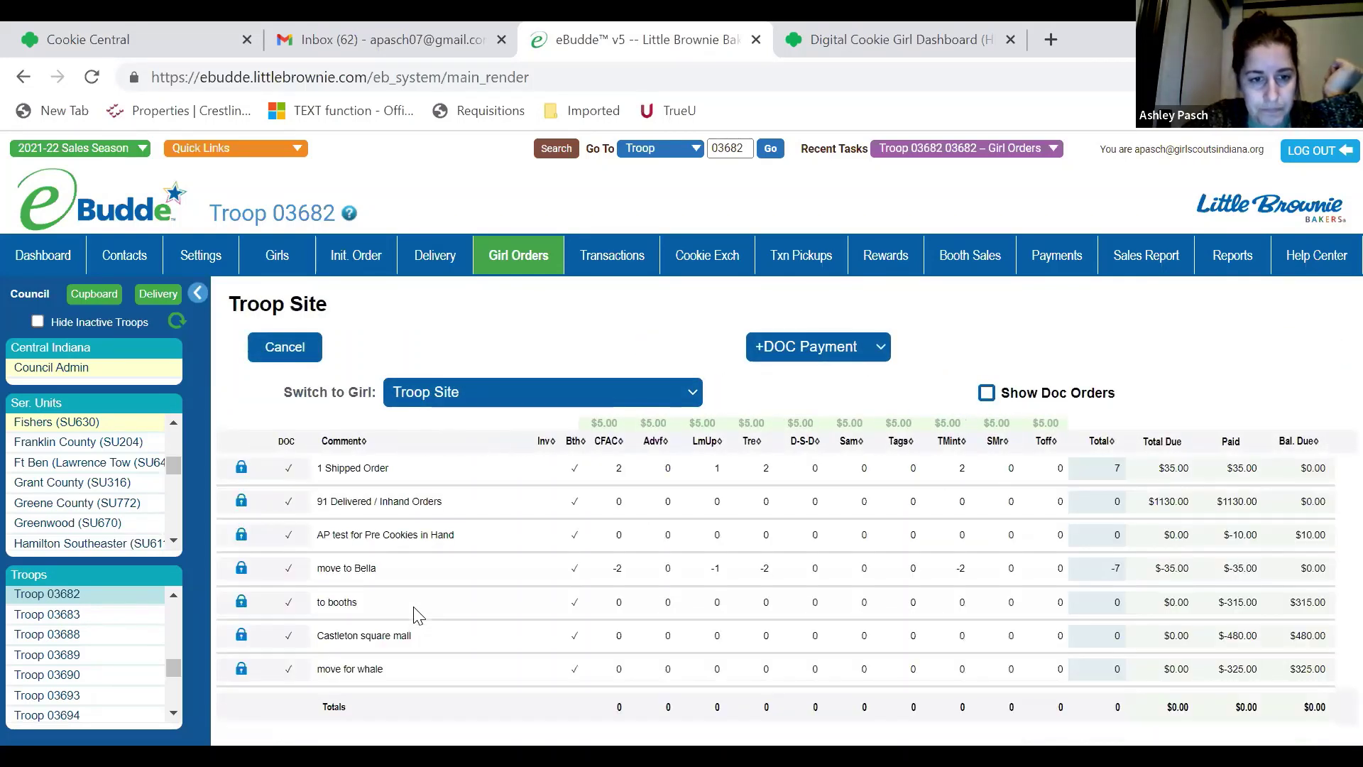
click(355, 475)
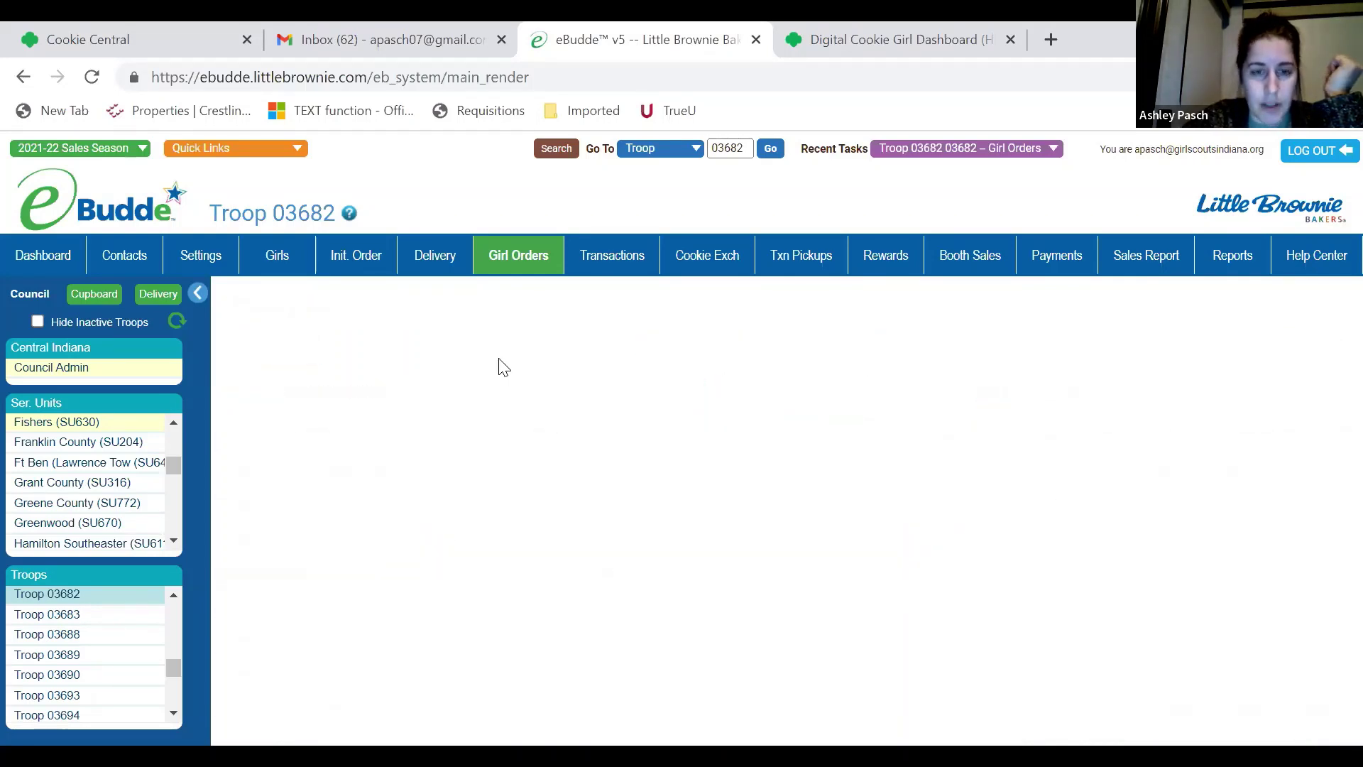
- Go back to the Girl Orders summary and open the order list of the girl with 2036 total packages
click(542, 273)
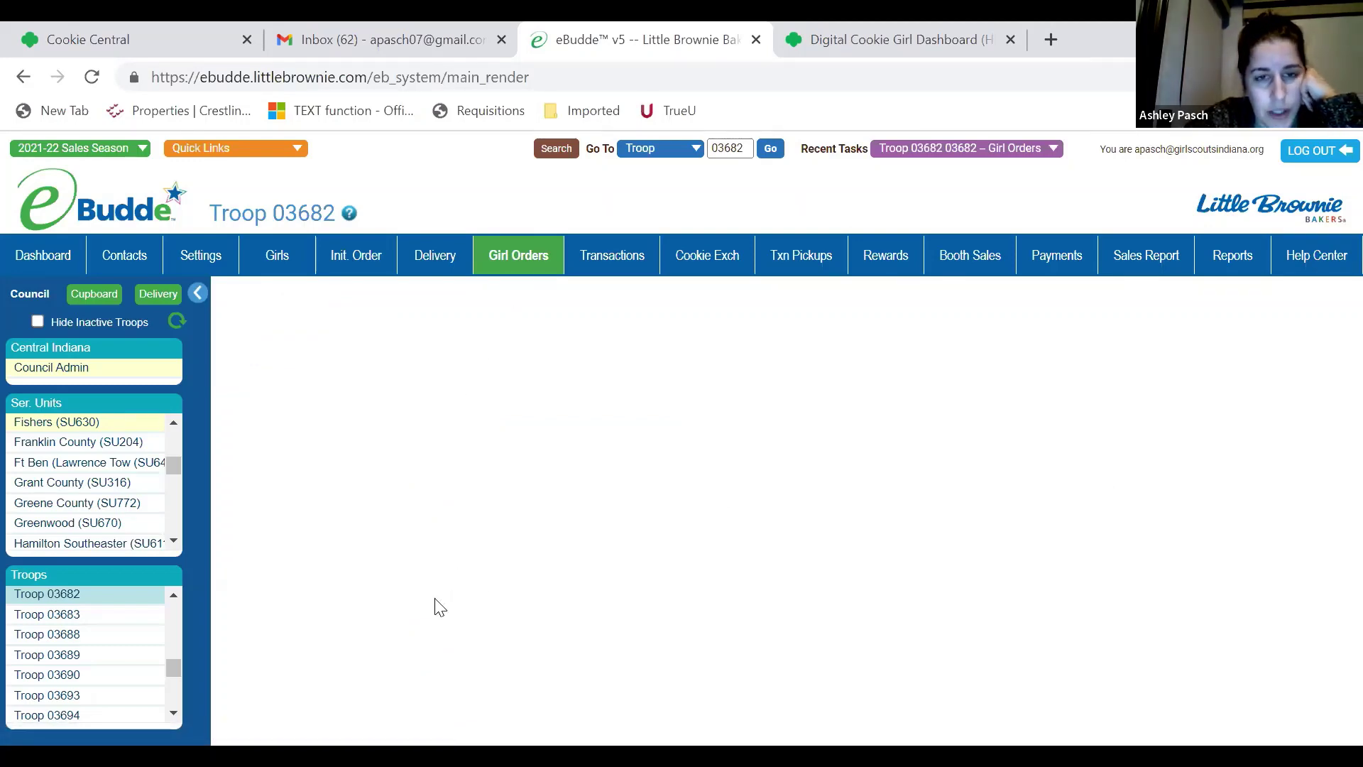
scroll(363, 579, down, 5)
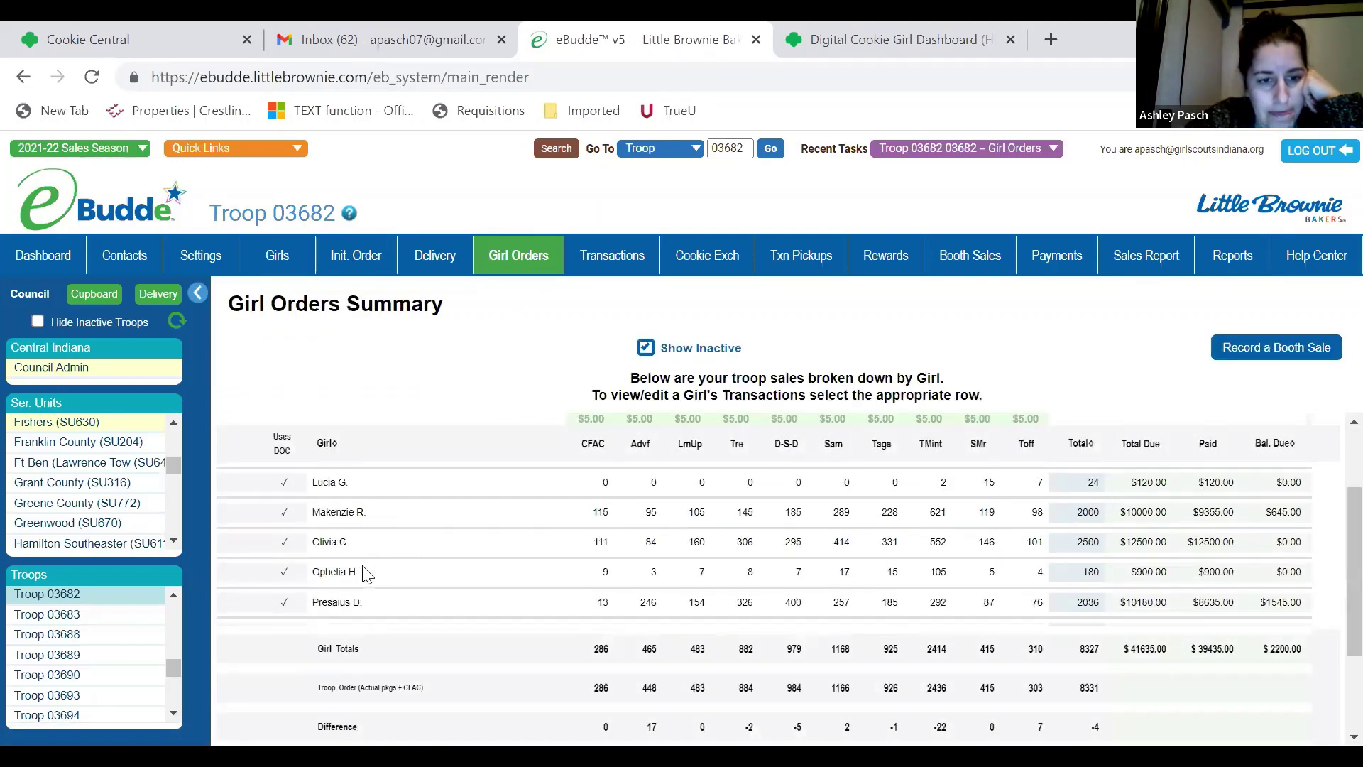
click(368, 508)
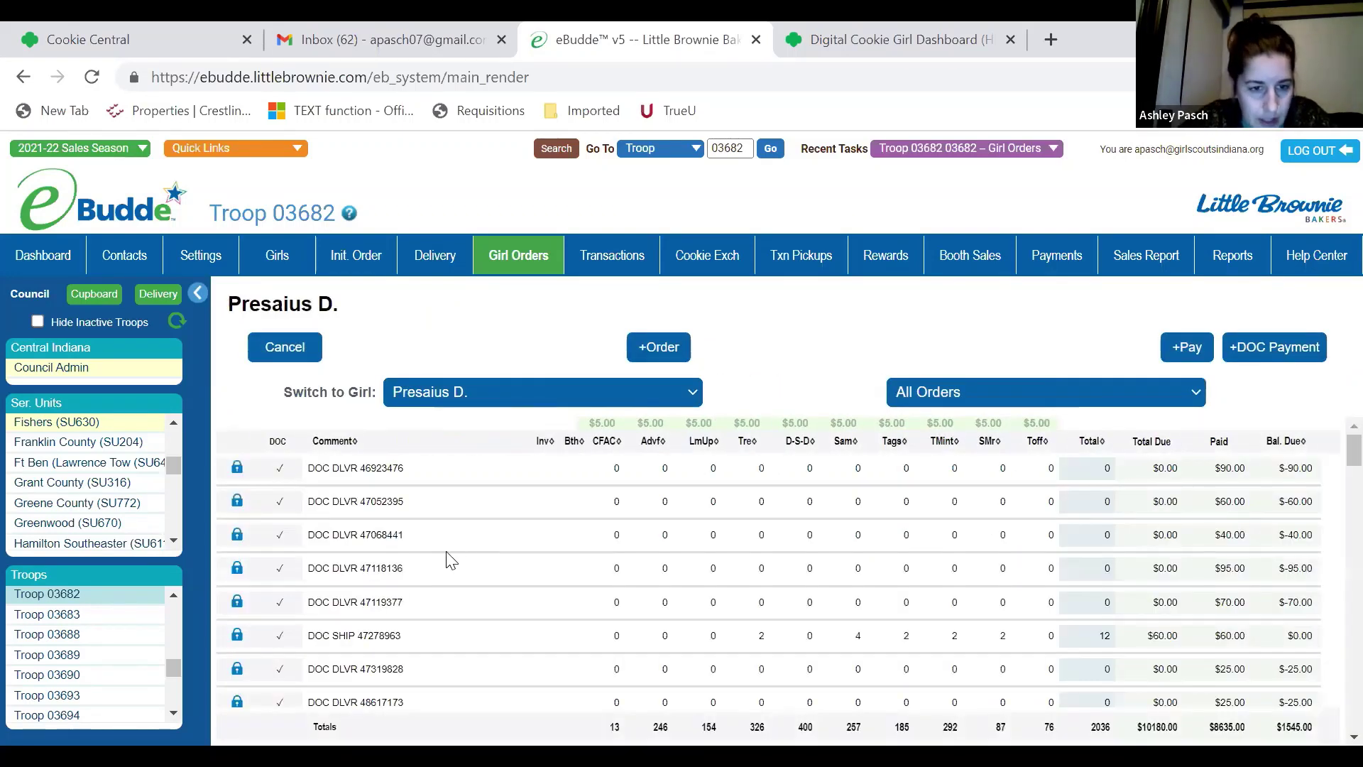
- Open this girl's first DOC SHIP order and review its packages per product and its financials
scroll(403, 639, down, 3)
click(389, 544)
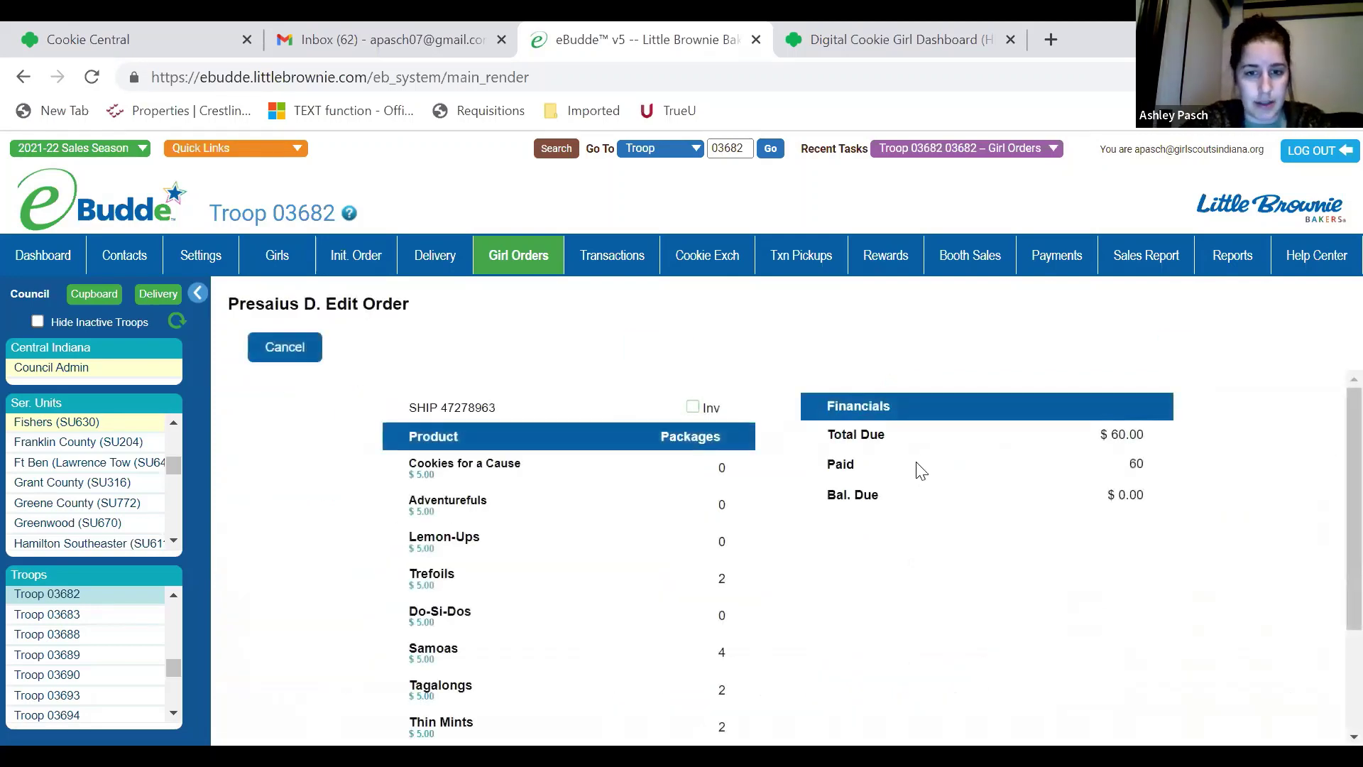
scroll(921, 471, down, 2)
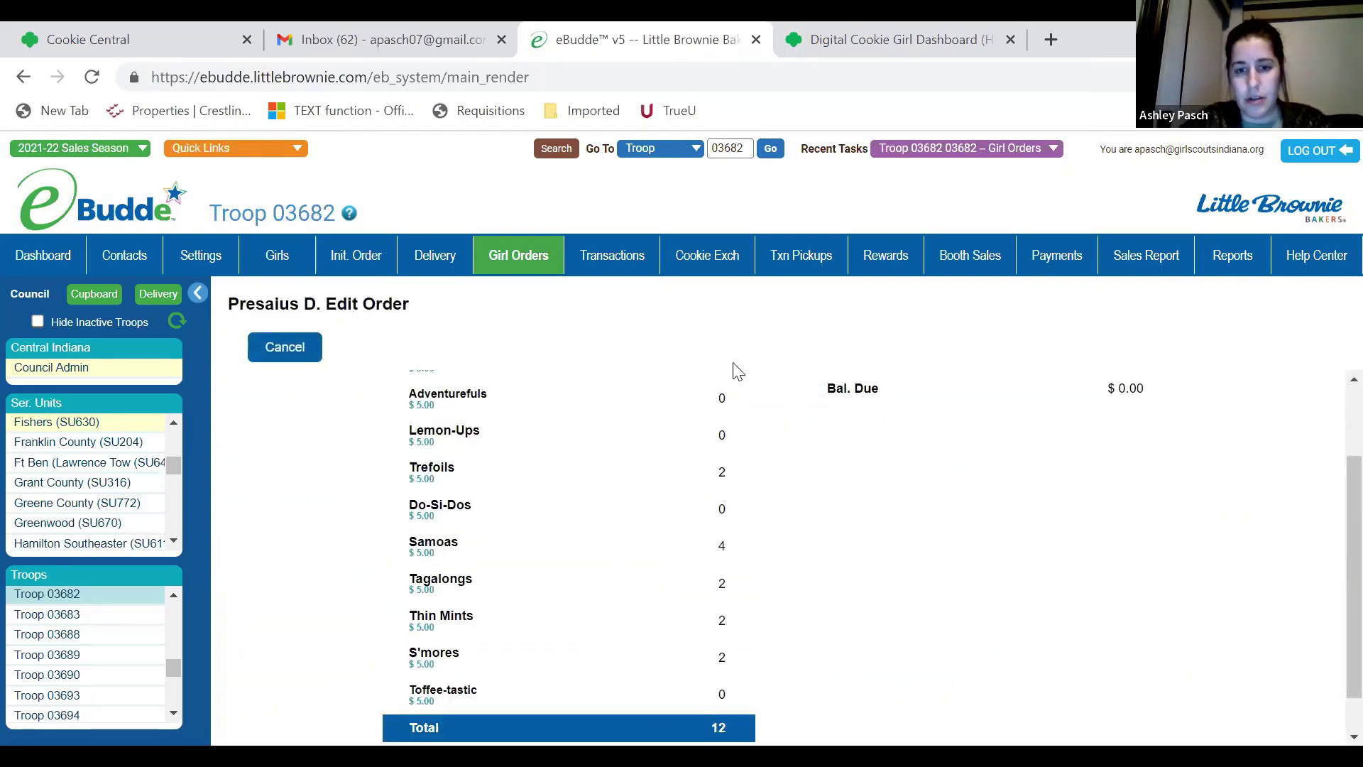
scroll(944, 589, up, 2)
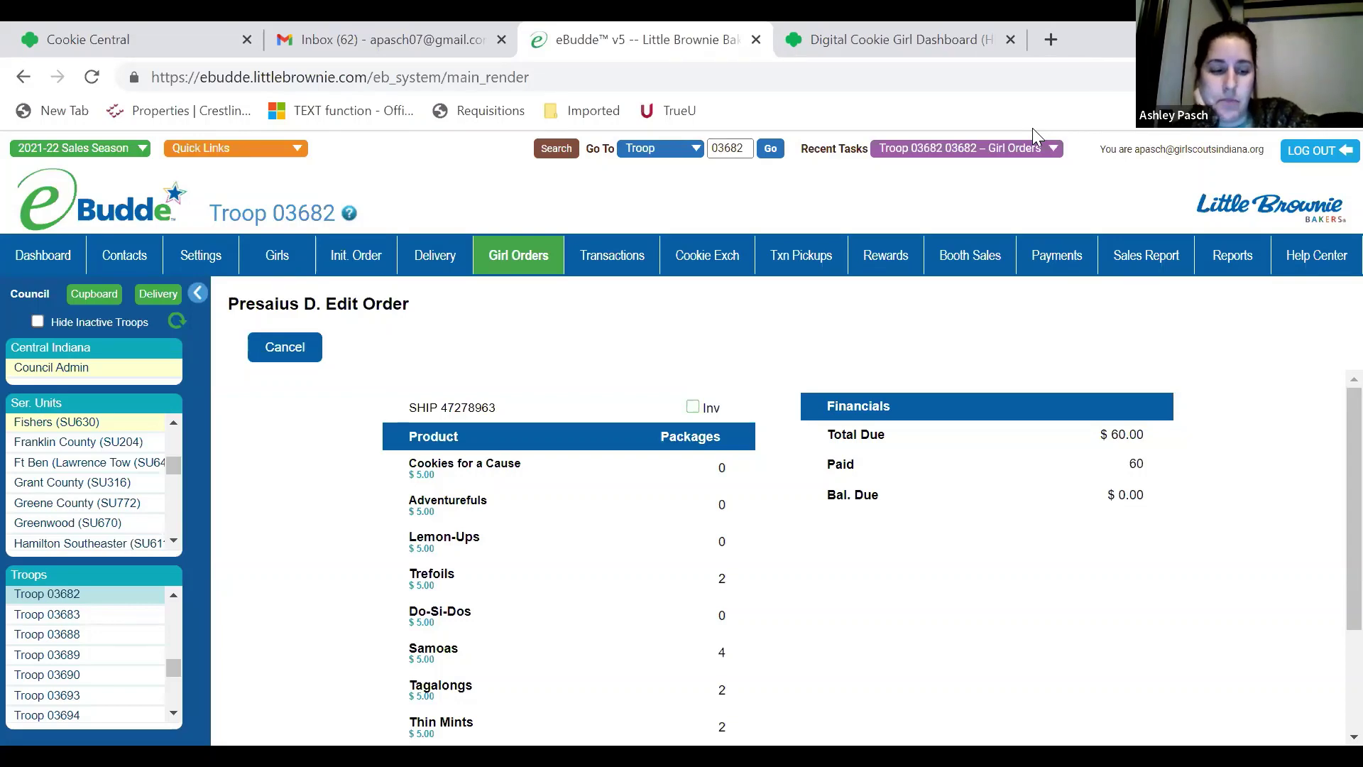
- Open the first listed girl's orders from the Girl Orders summary, filter them by Girl Delivery and review the delivery orders
click(501, 267)
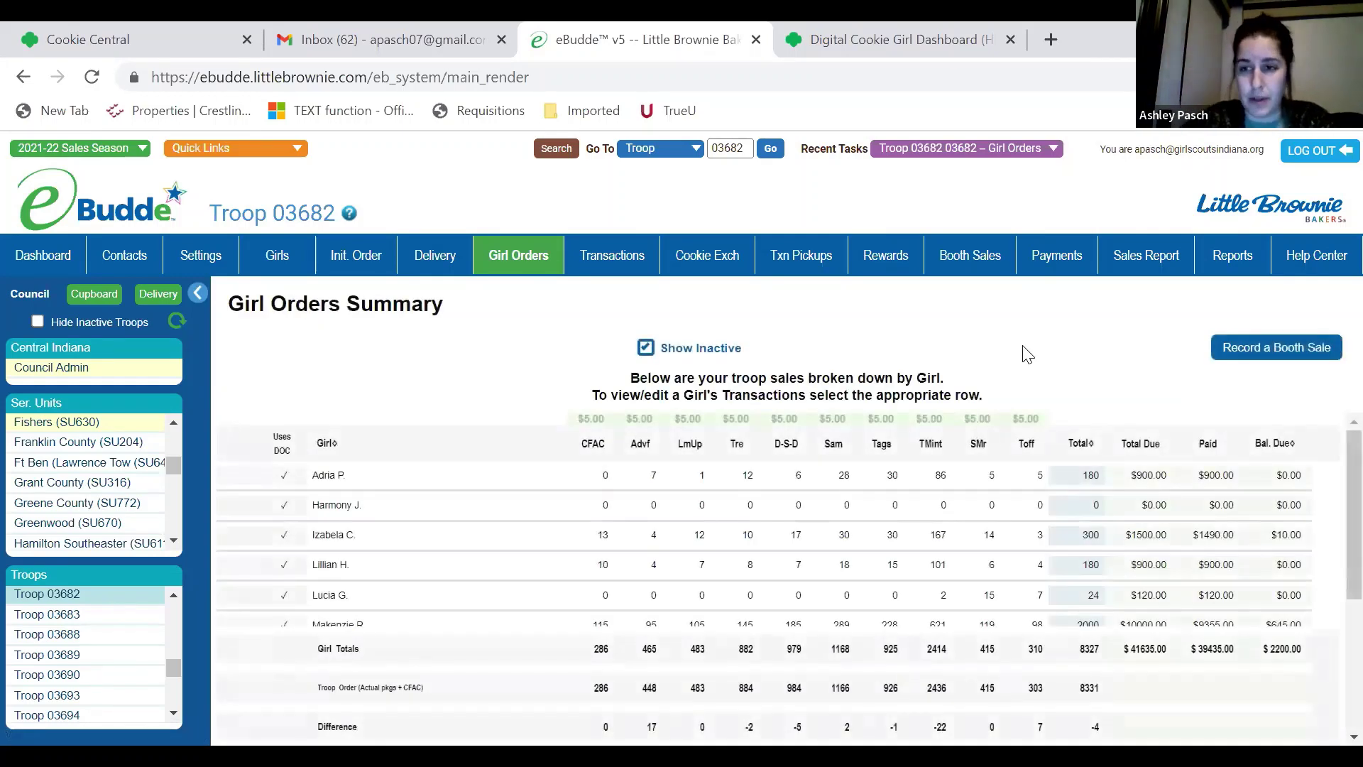
click(495, 480)
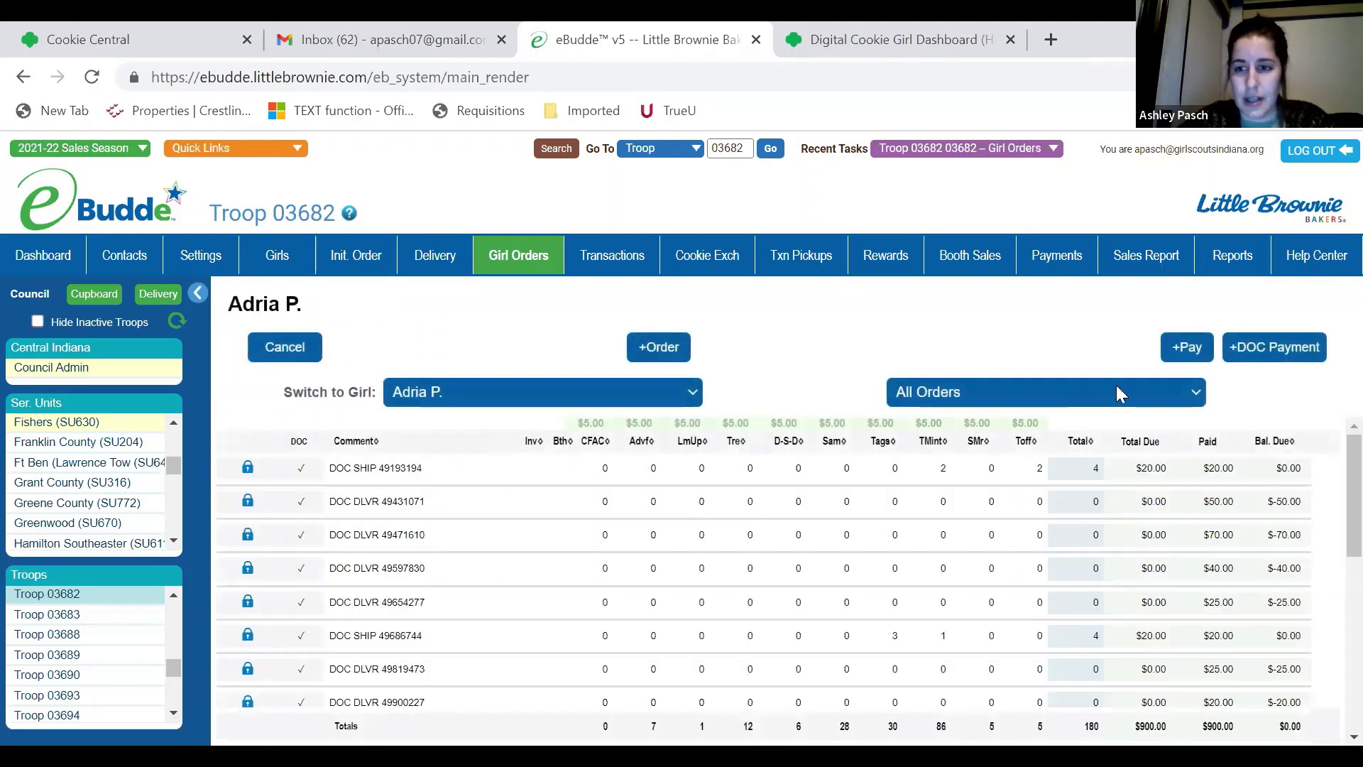
click(1111, 401)
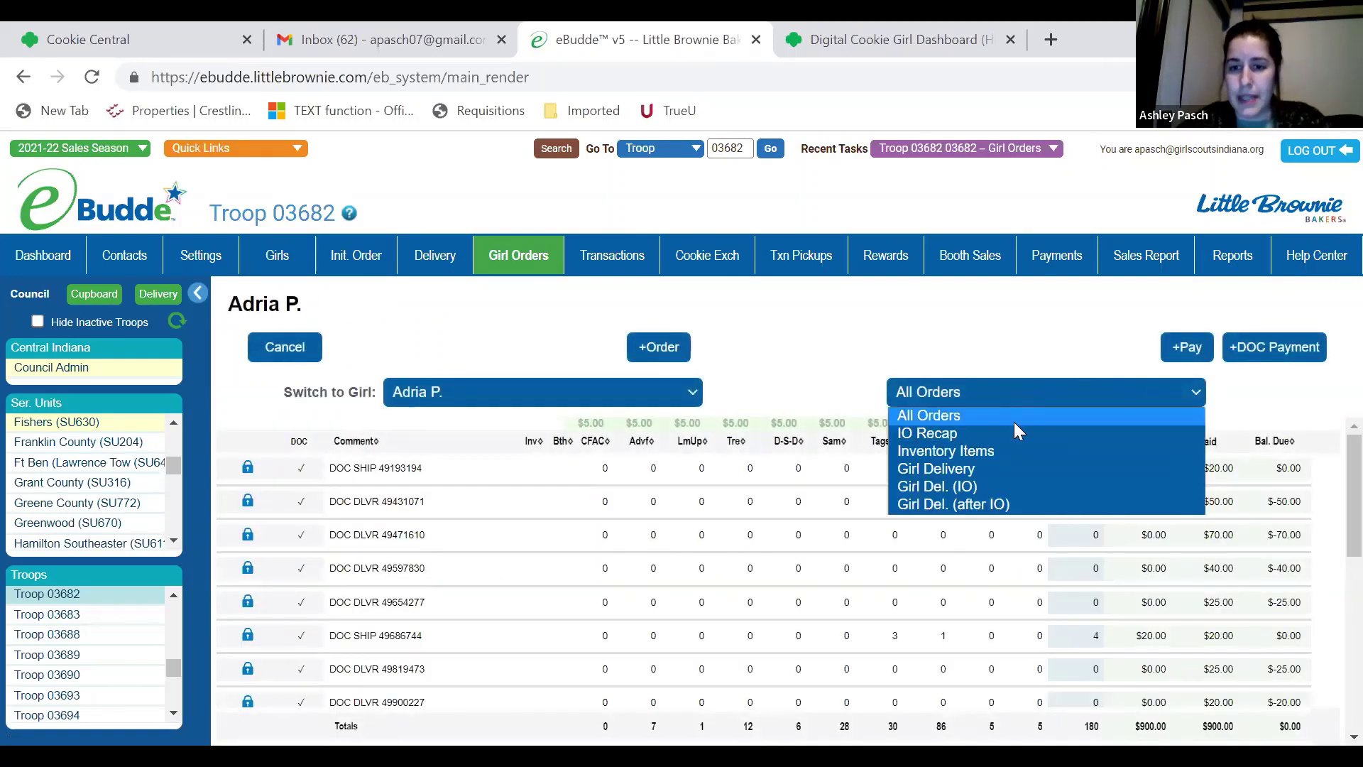
click(1000, 465)
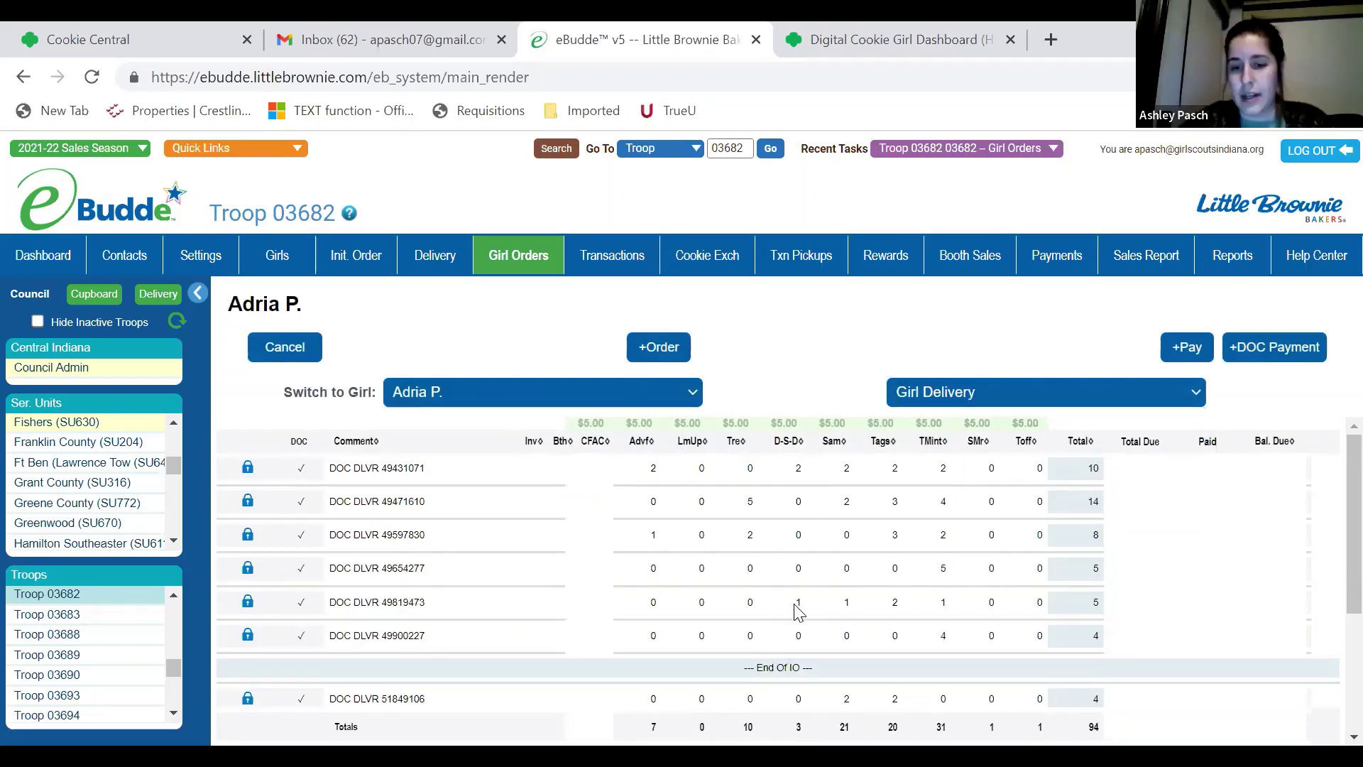
scroll(800, 613, down, 3)
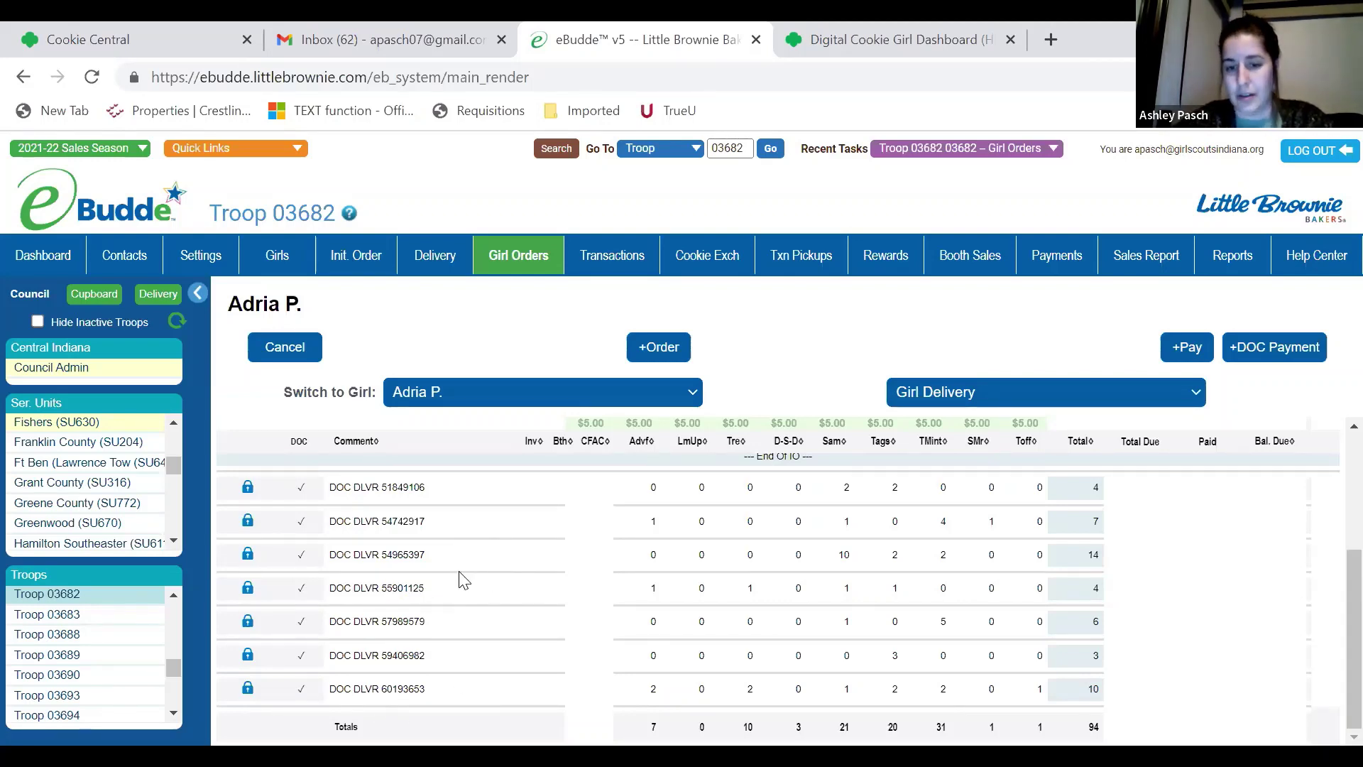
- Filter the girl's orders to Girl Del. (IO)
click(994, 392)
click(994, 486)
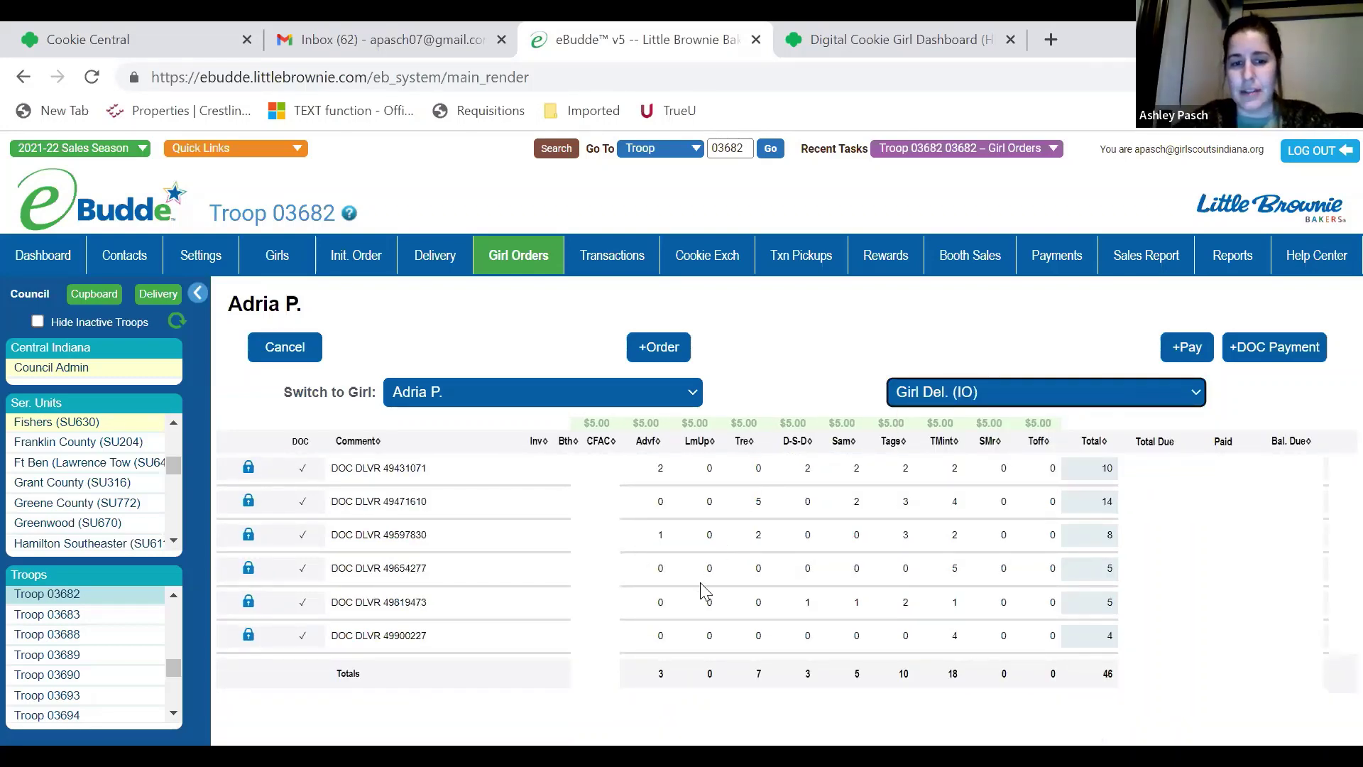
click(1146, 390)
click(1063, 483)
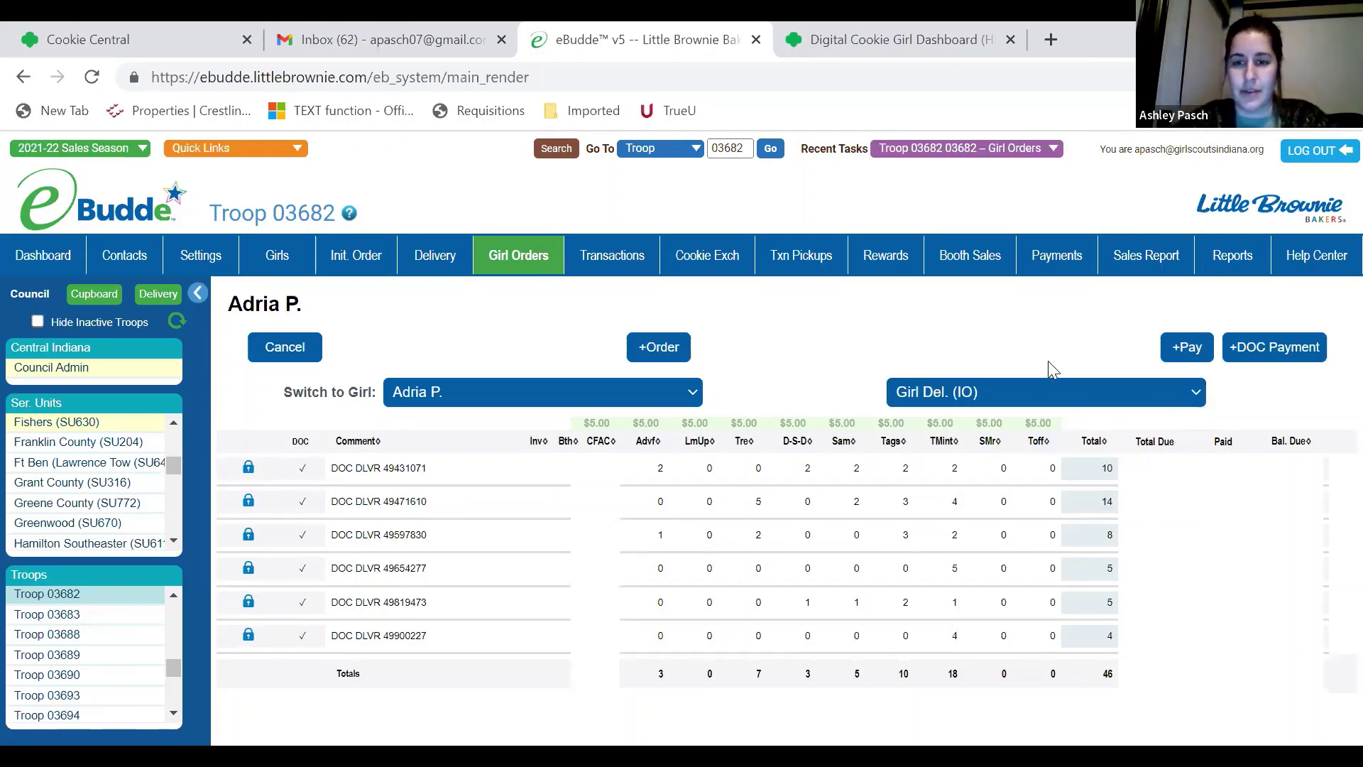
- Filter the girl's orders to Girl Del. (after IO), and switch to the Live Q & A presentation slide
click(1048, 392)
click(1025, 502)
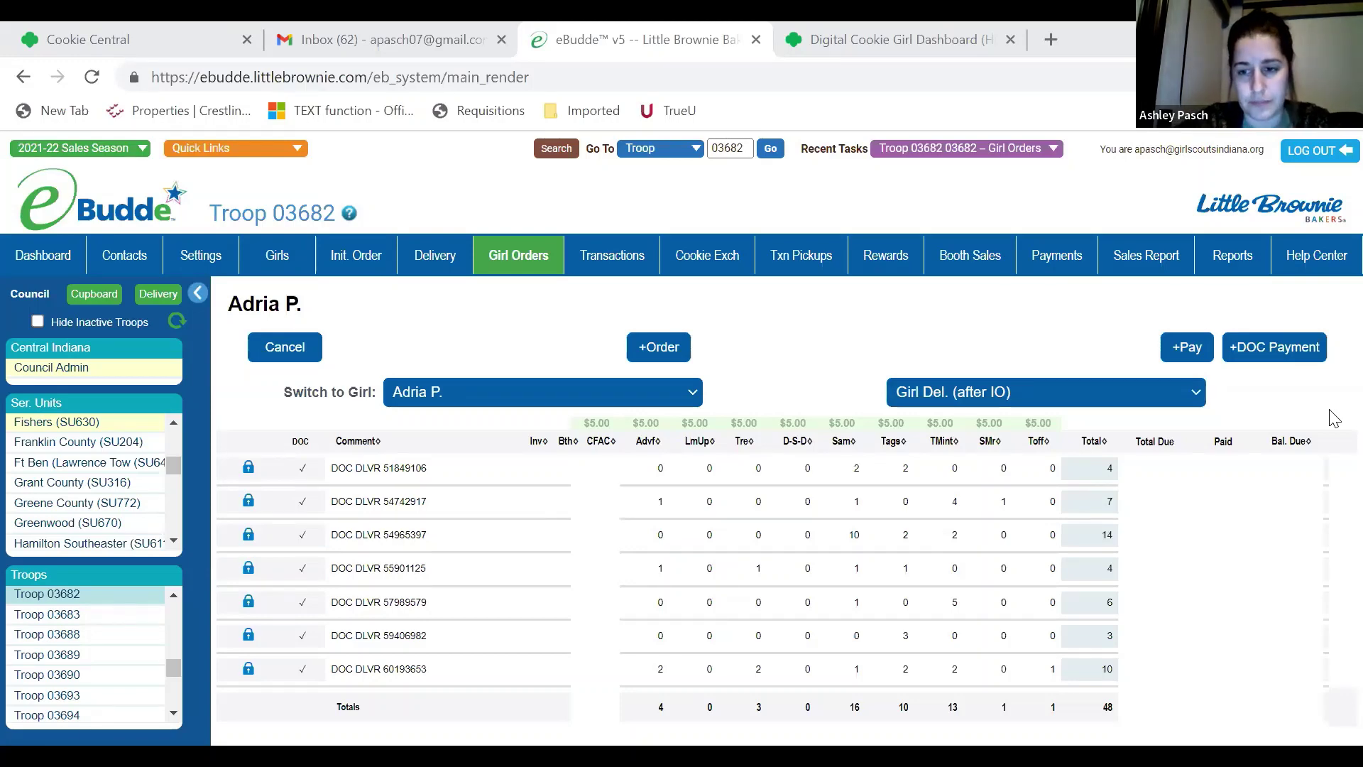
key(alt+Tab)
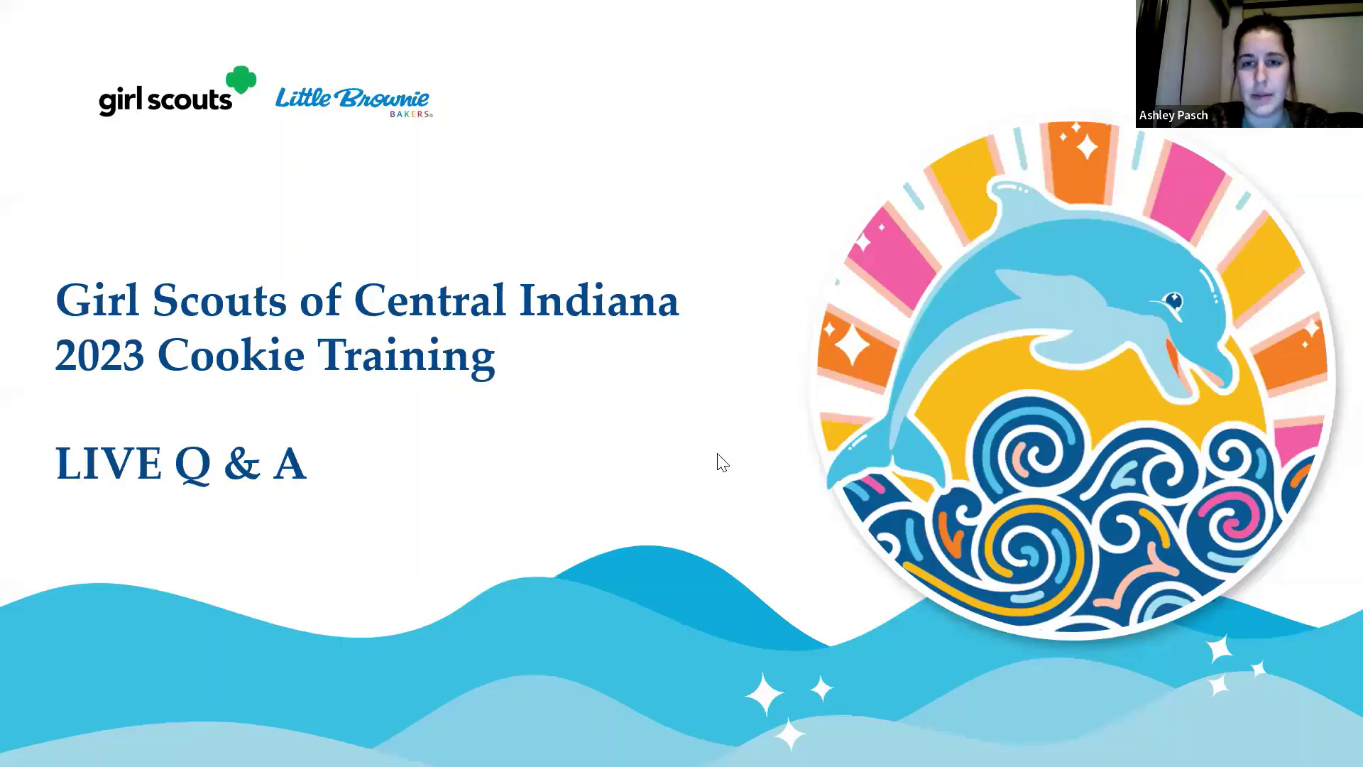